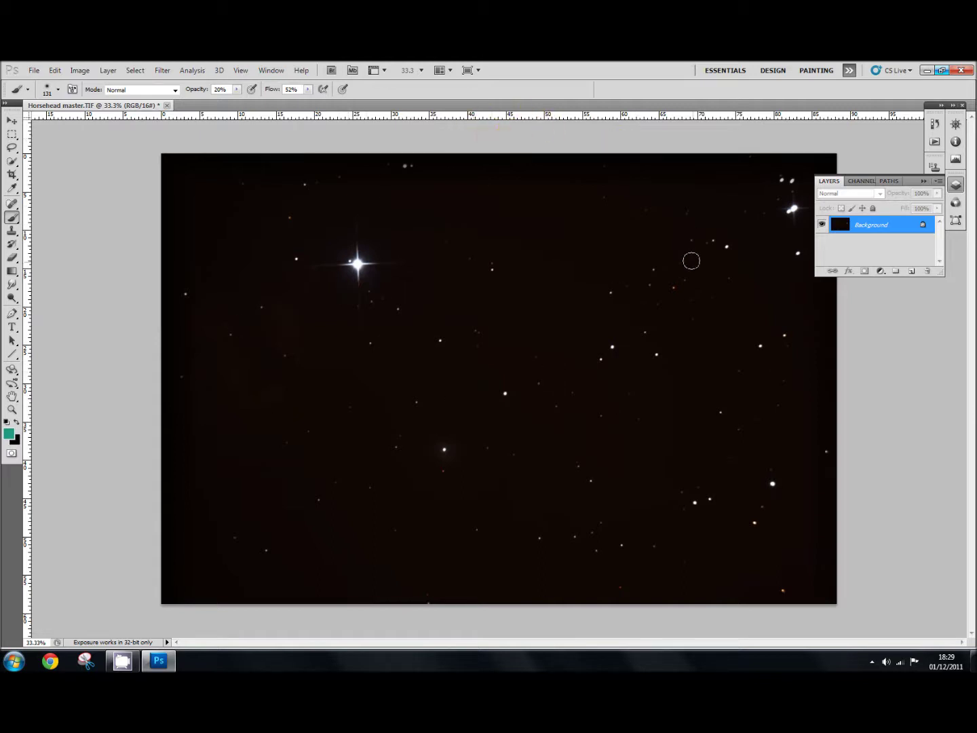
# Duplicate the Background layer into a 'Background copy' layer above the original
pyautogui.scroll(1, 553, 407)
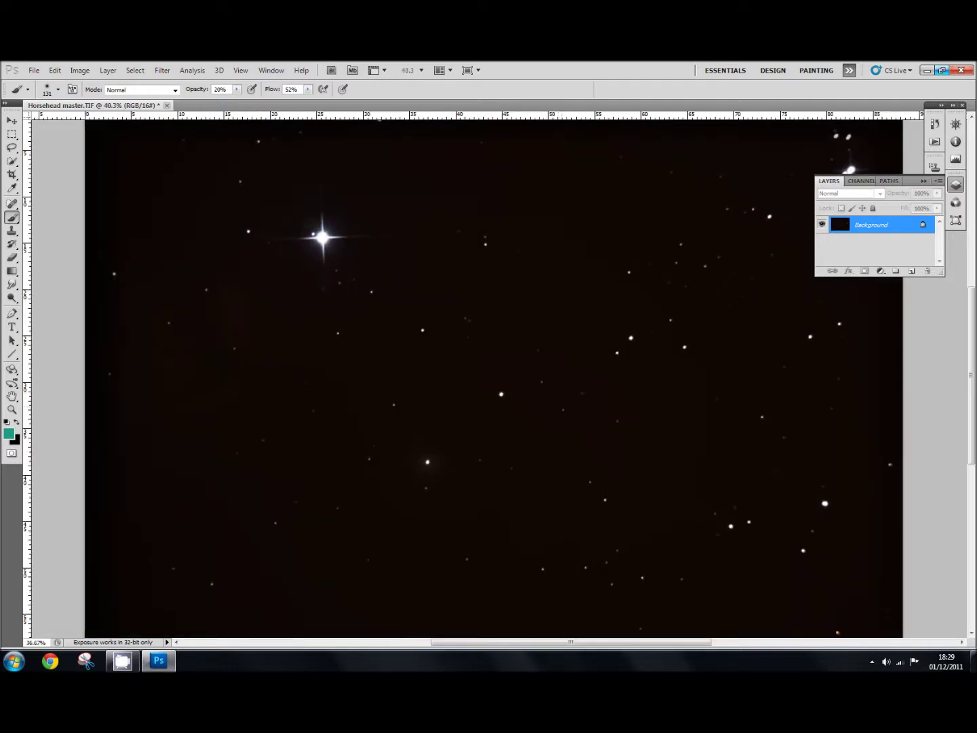
pyautogui.scroll(-1, 559, 404)
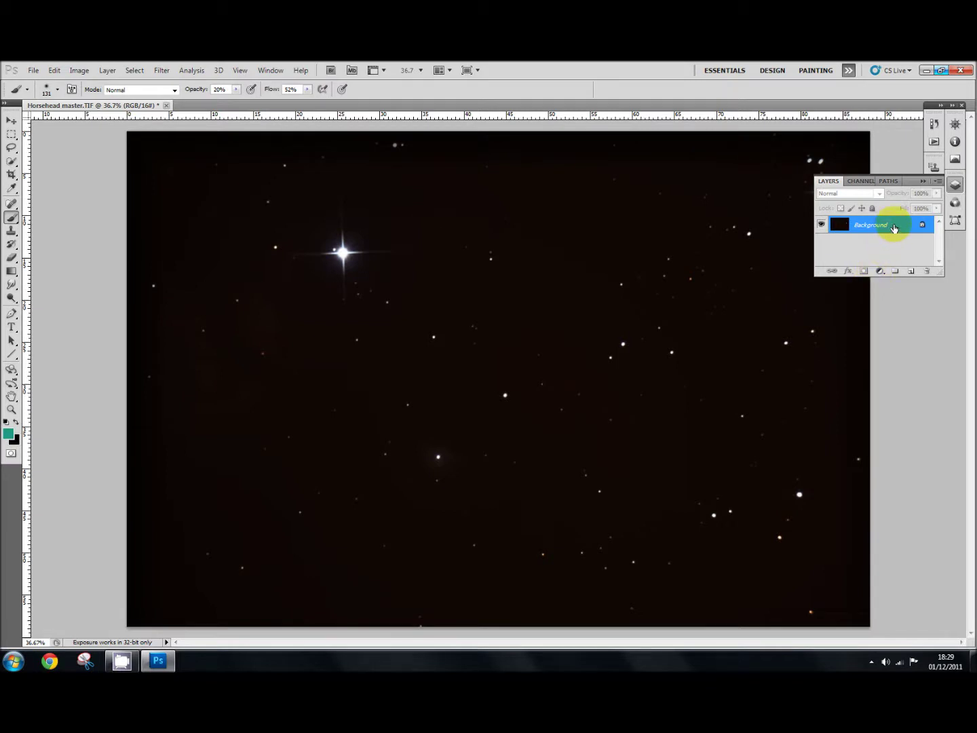
pyautogui.moveTo(896, 229); pyautogui.dragTo(910, 277)
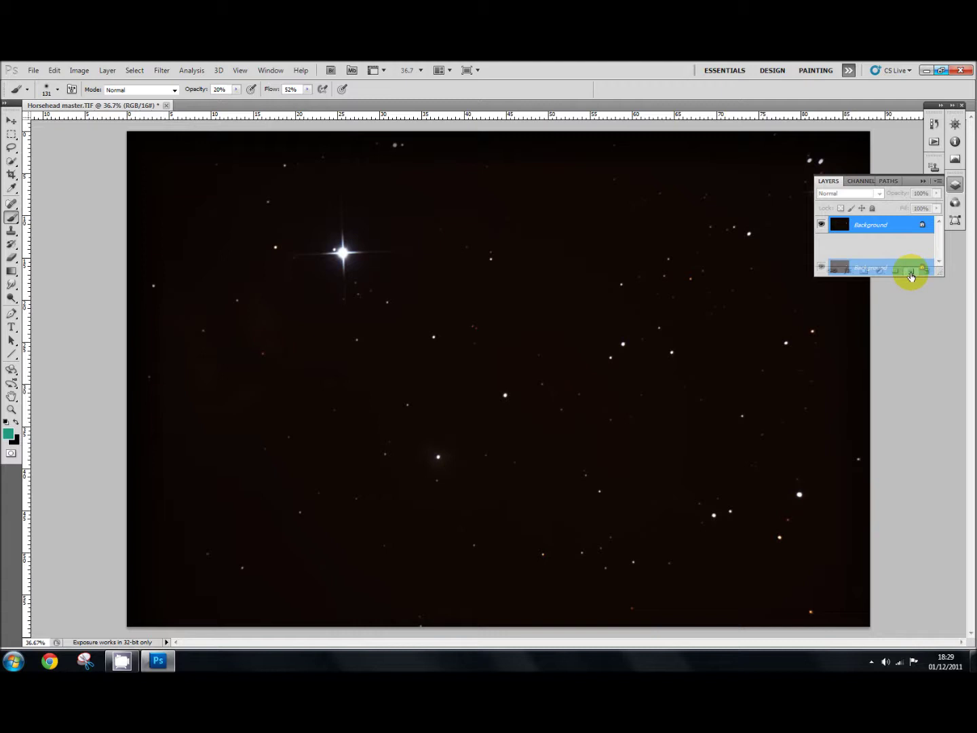
pyautogui.moveTo(912, 272); pyautogui.dragTo(912, 274)
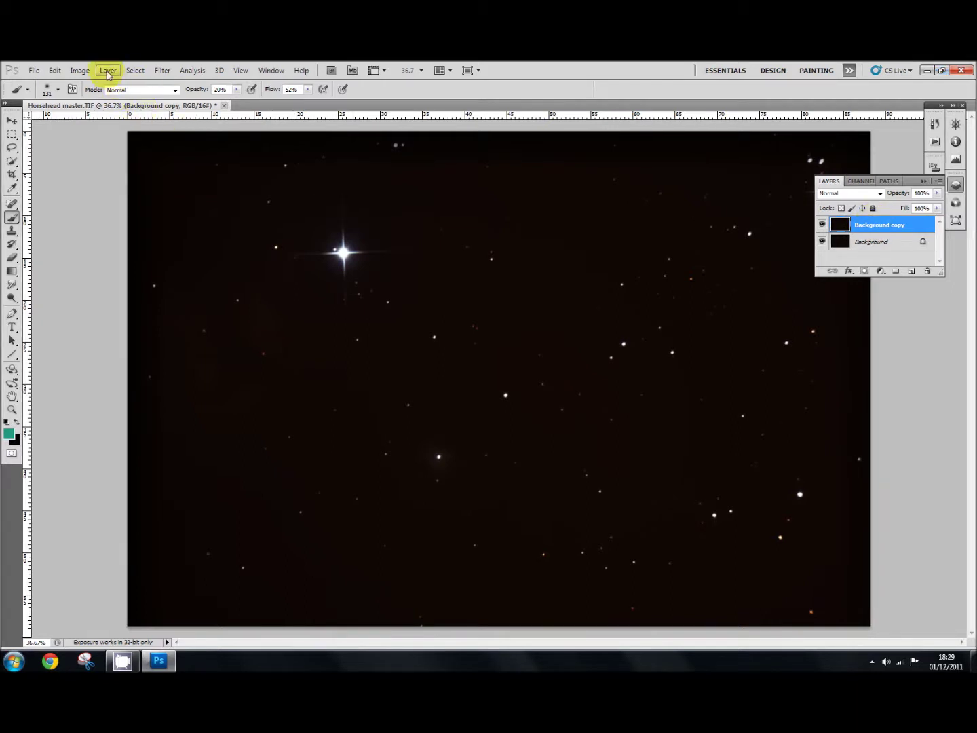
# Open the Levels dialog and show the colour Histogram panel alongside it
pyautogui.click(80, 70)
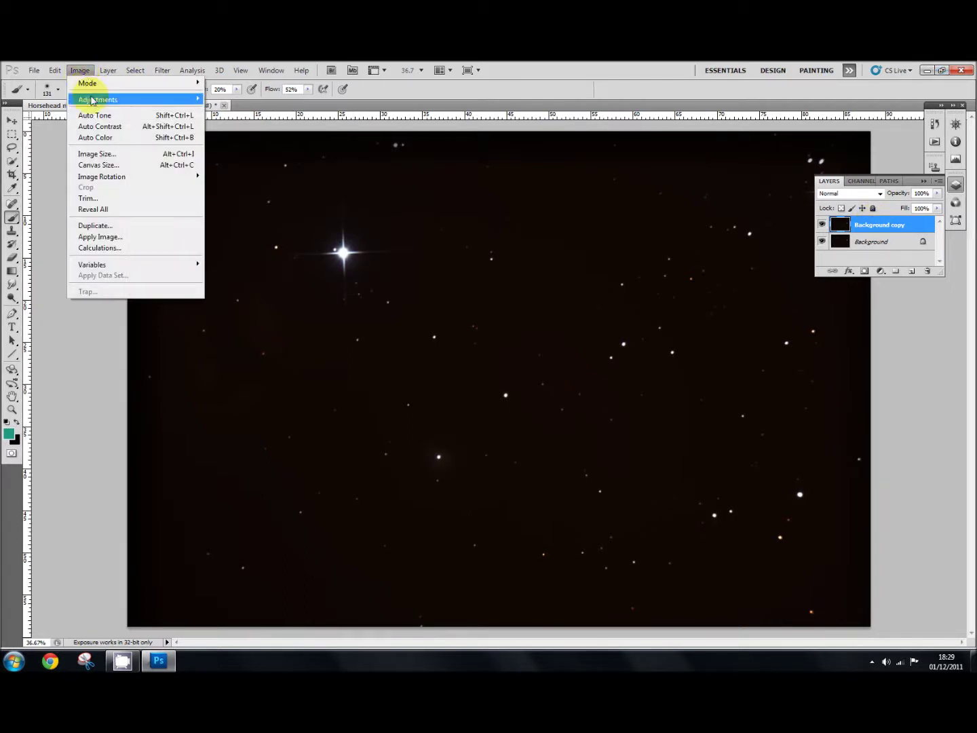
pyautogui.moveTo(92, 101)
pyautogui.click(233, 111)
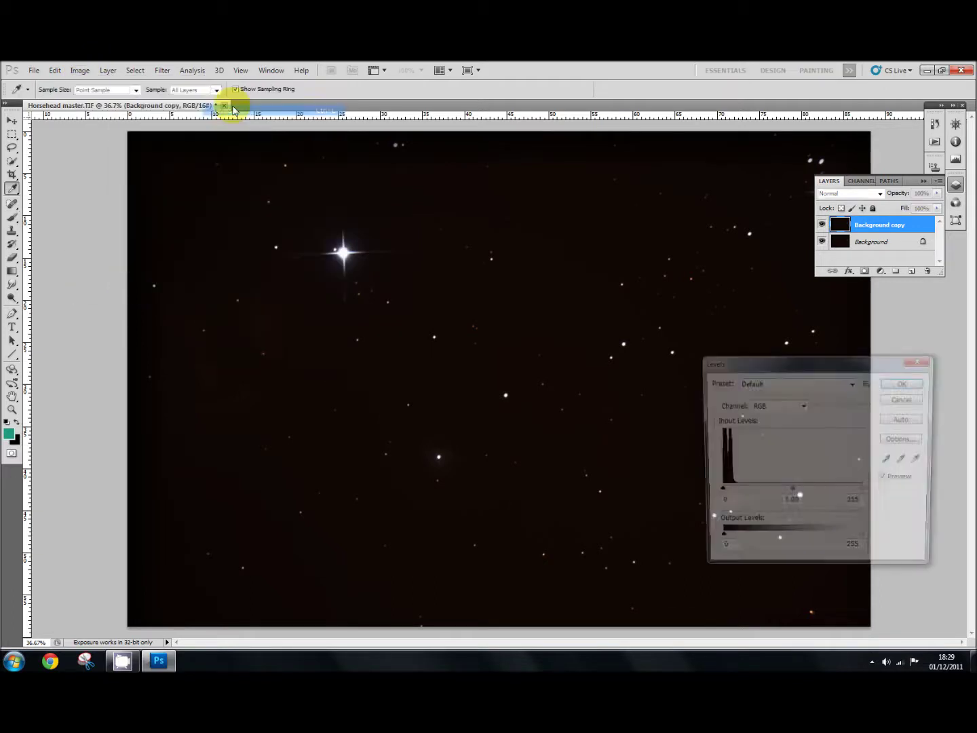
pyautogui.moveTo(769, 372); pyautogui.dragTo(585, 280)
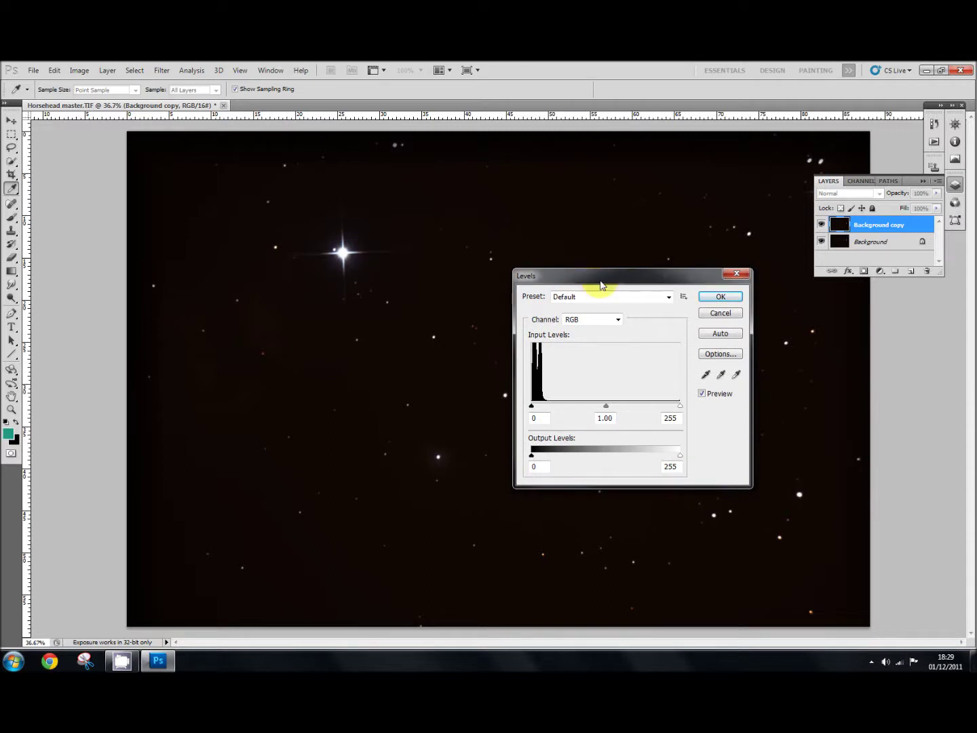
pyautogui.moveTo(578, 284); pyautogui.dragTo(192, 397)
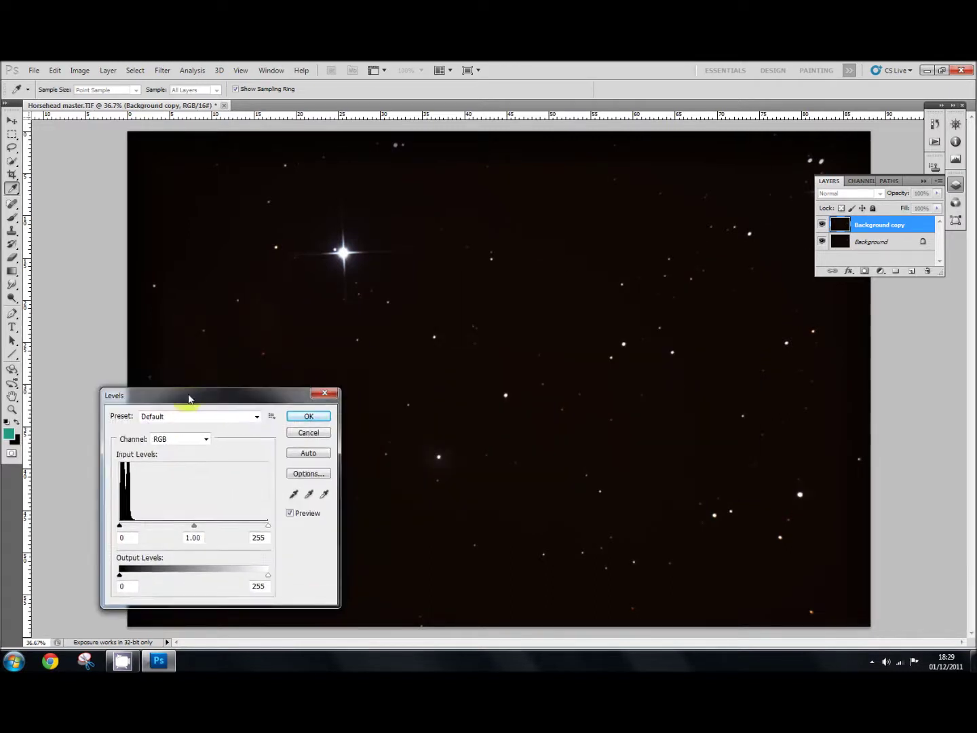
pyautogui.click(956, 163)
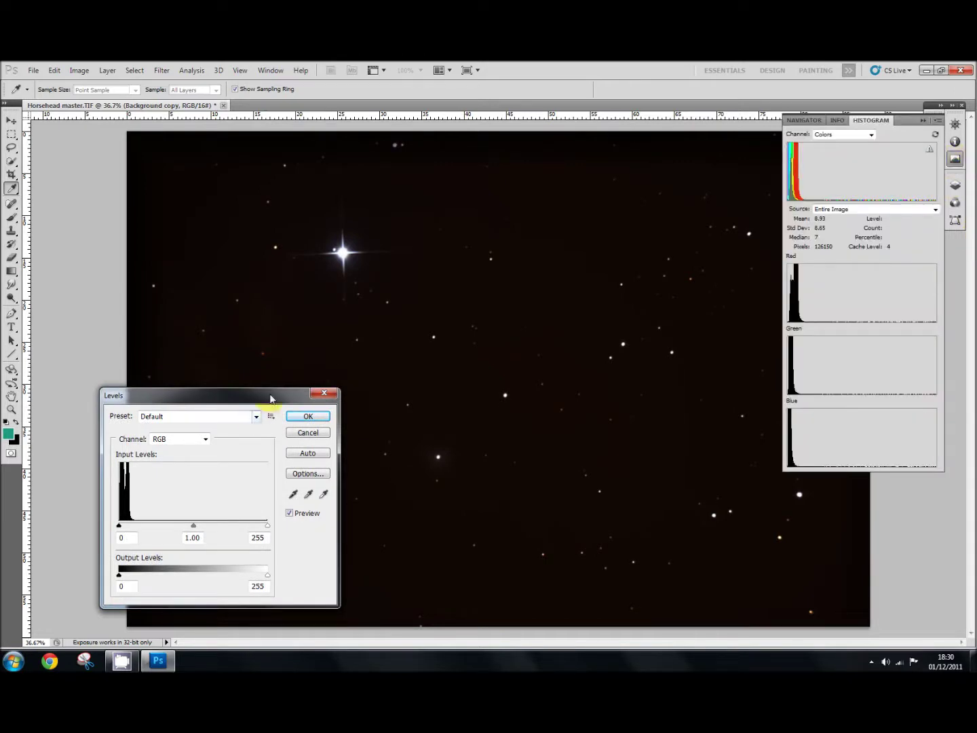
# Set the Levels midtone gamma to 1.94 and apply the stretch
pyautogui.moveTo(270, 399); pyautogui.dragTo(640, 236)
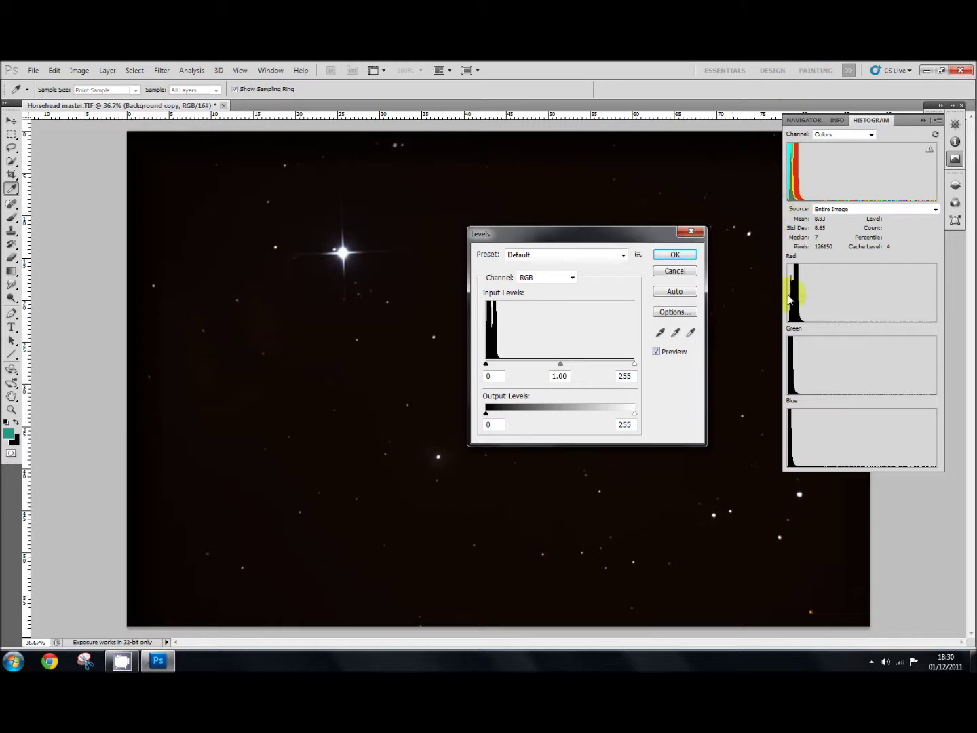
pyautogui.moveTo(818, 177)
pyautogui.moveTo(614, 241); pyautogui.dragTo(676, 150)
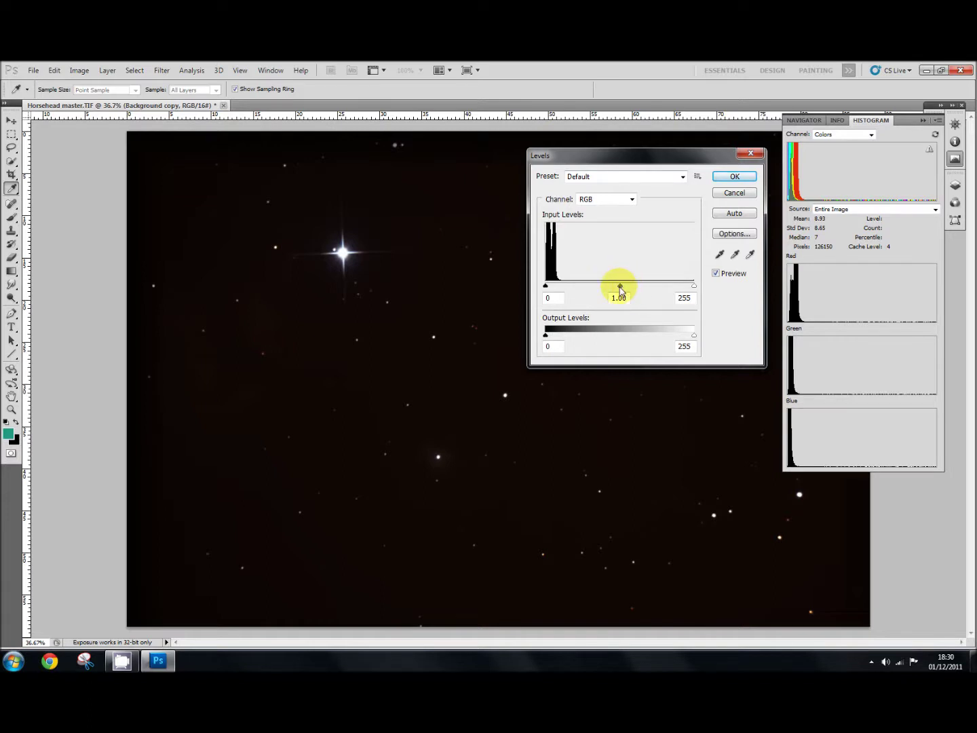
pyautogui.moveTo(619, 288); pyautogui.dragTo(589, 288)
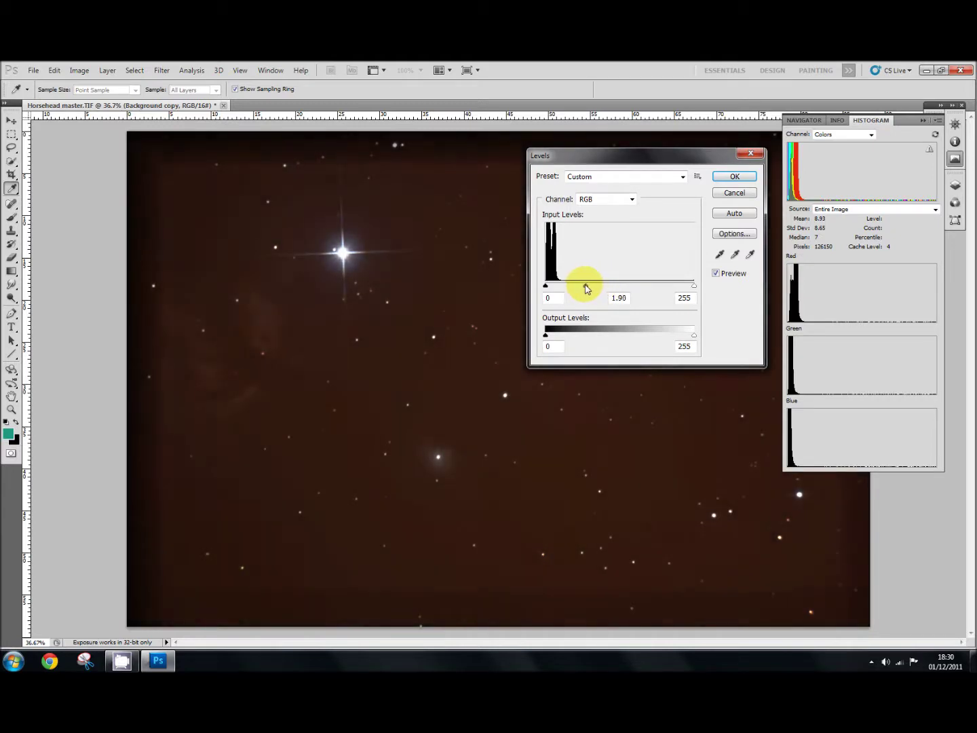
pyautogui.moveTo(585, 289); pyautogui.dragTo(583, 290)
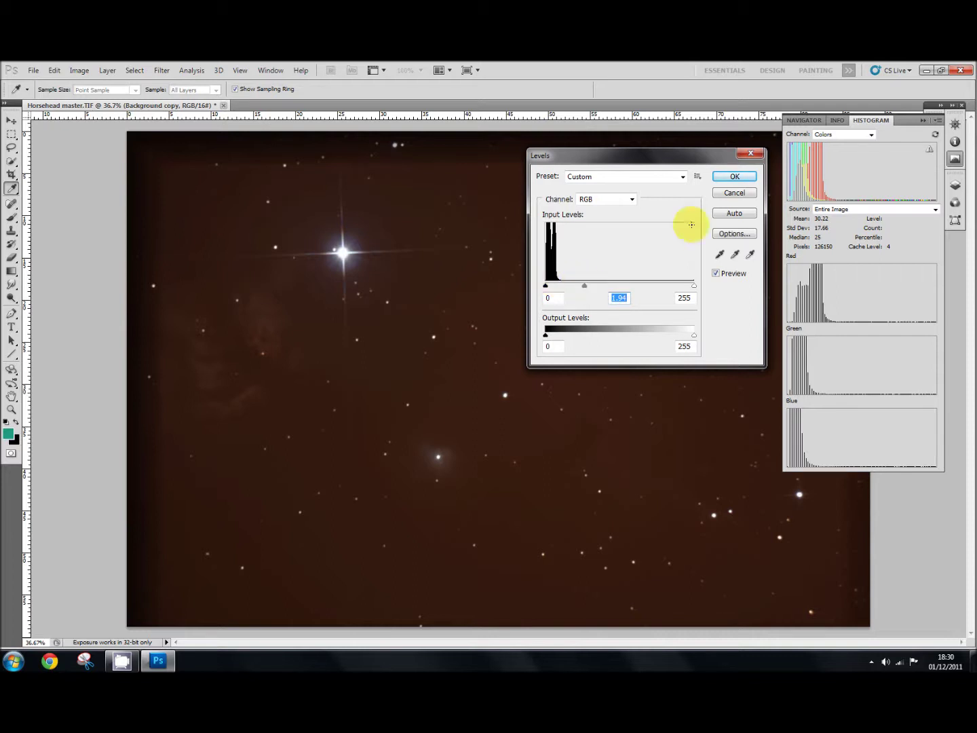
pyautogui.click(729, 178)
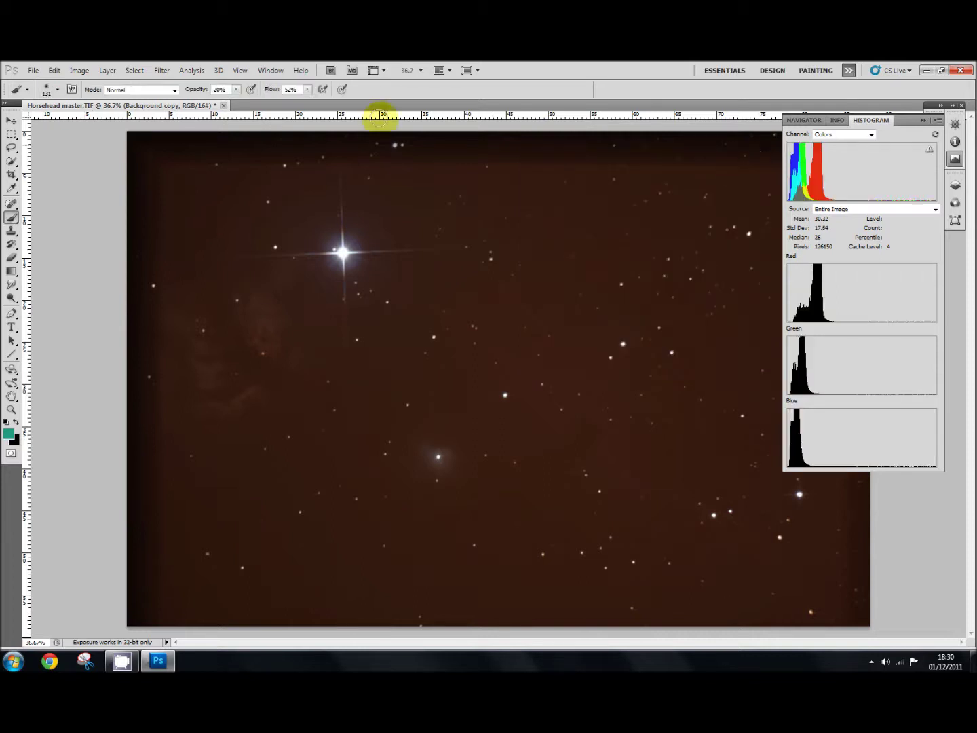
# Apply a second Levels pass with the midtone slider at 1.79 to the copy layer
pyautogui.click(79, 70)
pyautogui.moveTo(95, 99)
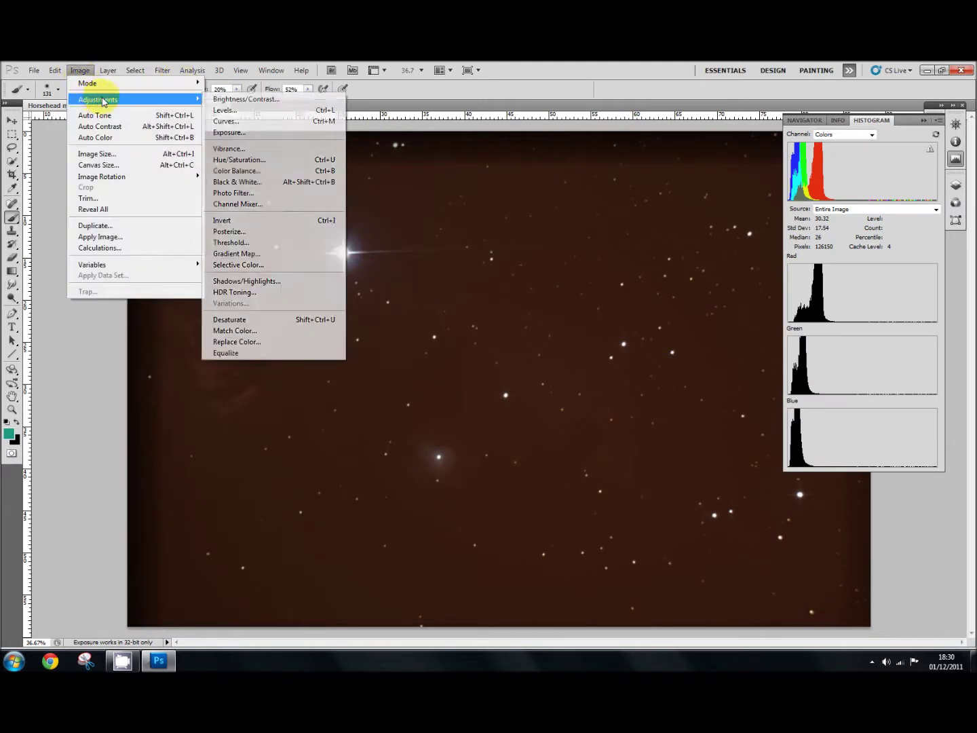
pyautogui.click(245, 113)
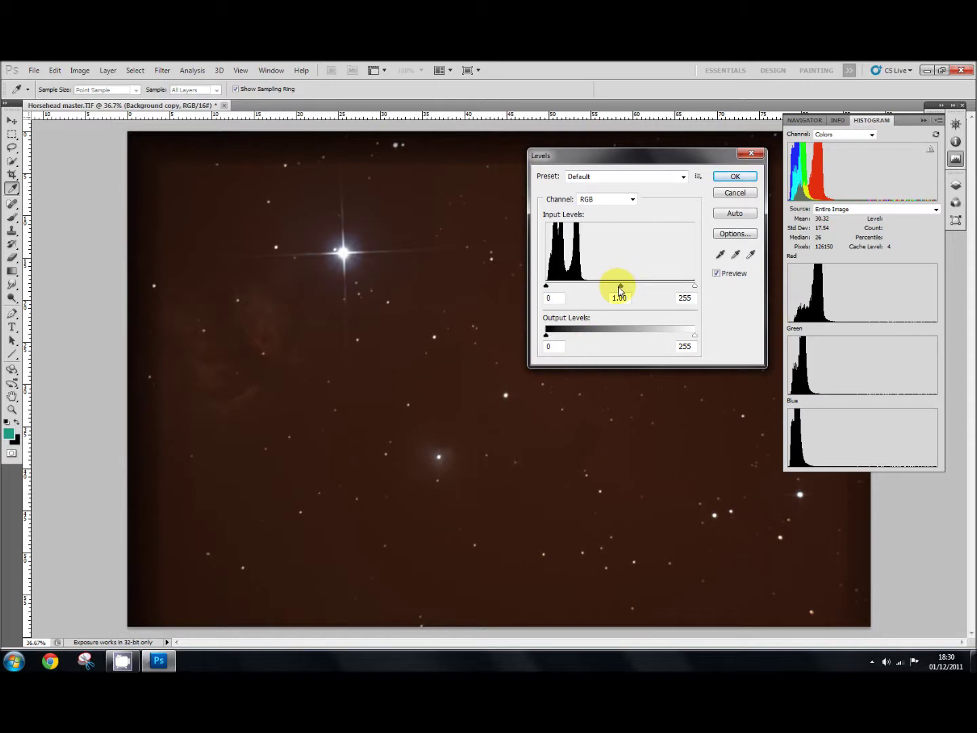
pyautogui.moveTo(620, 288); pyautogui.dragTo(590, 288)
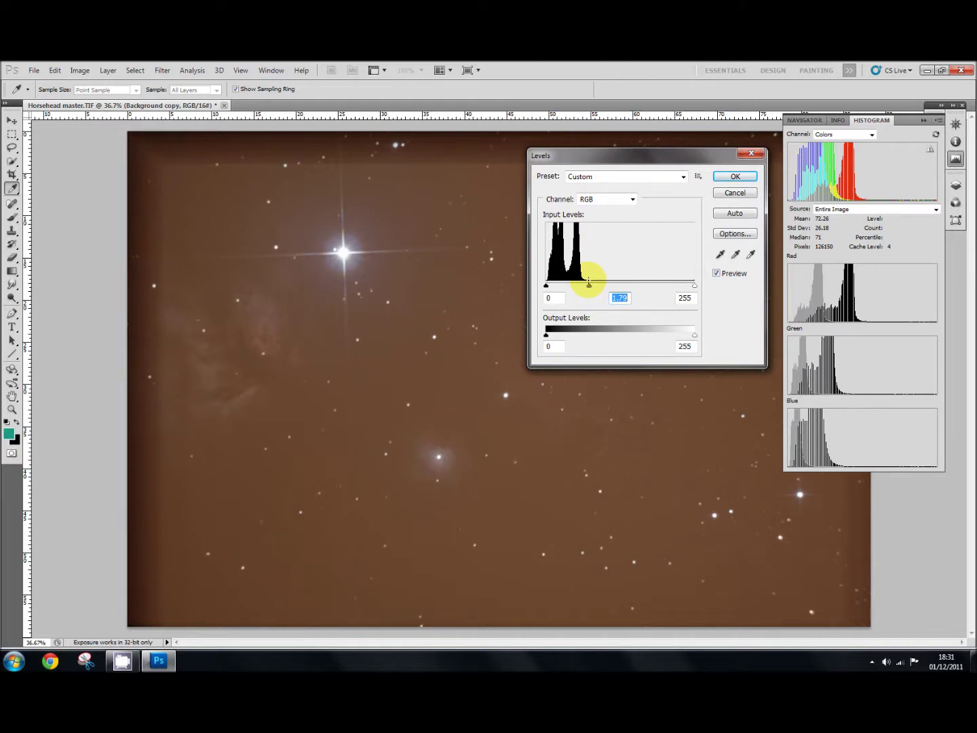
pyautogui.click(725, 178)
pyautogui.press('b')
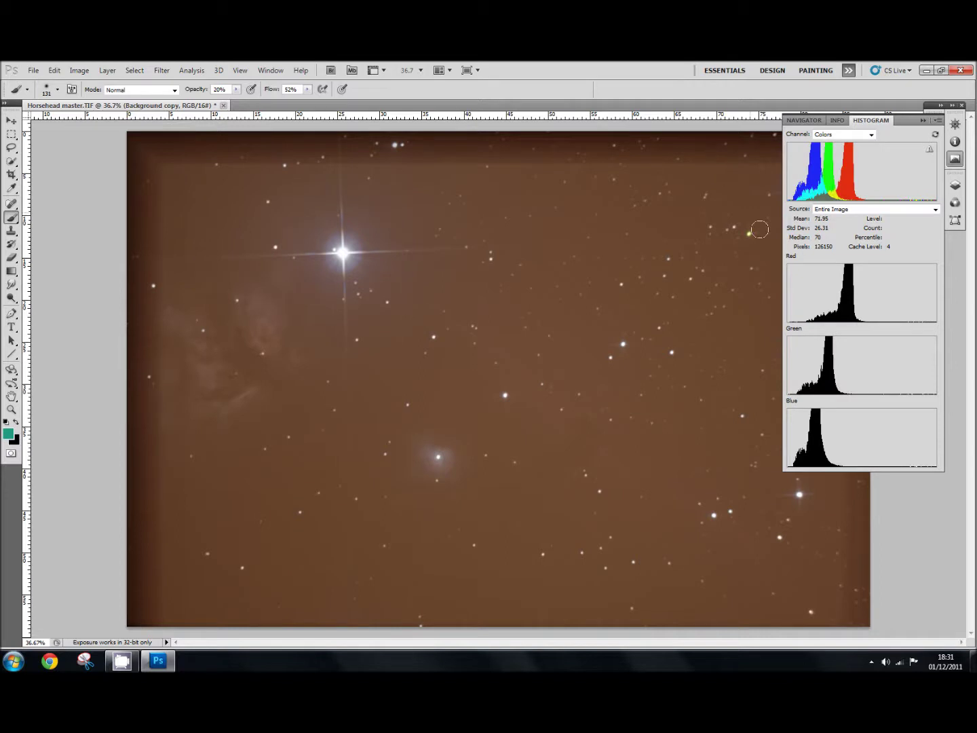
# Check the histogram of the twice-stretched image, then bring up the Image menu
pyautogui.moveTo(859, 183)
pyautogui.click(81, 72)
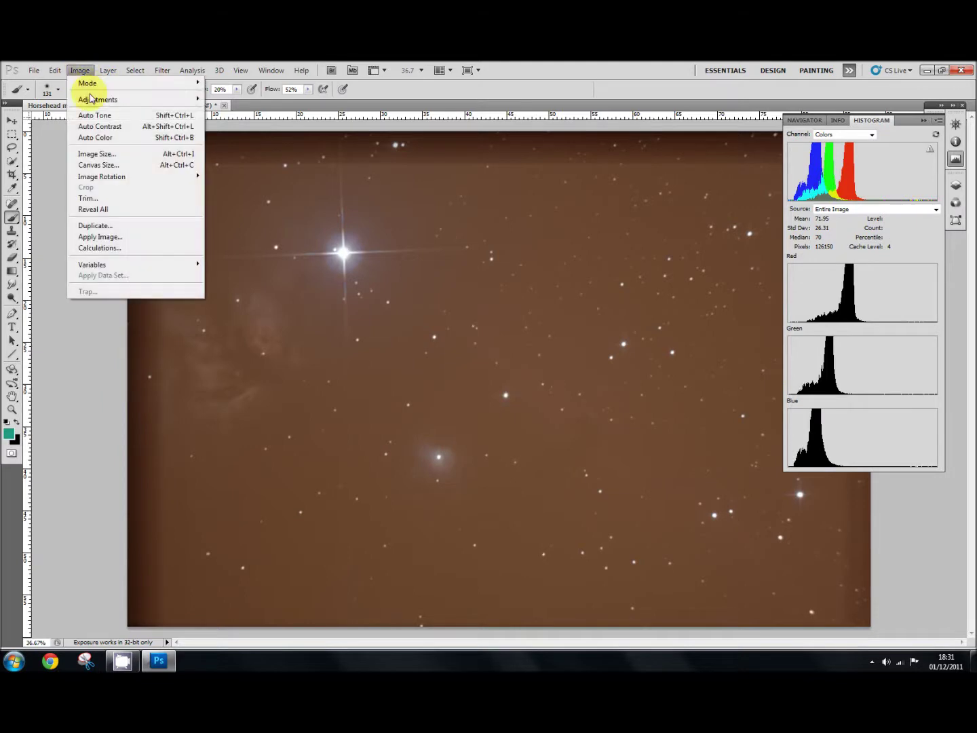
# In Levels, set the Red channel midtone to 0.72 to cut the brown cast
pyautogui.moveTo(92, 101)
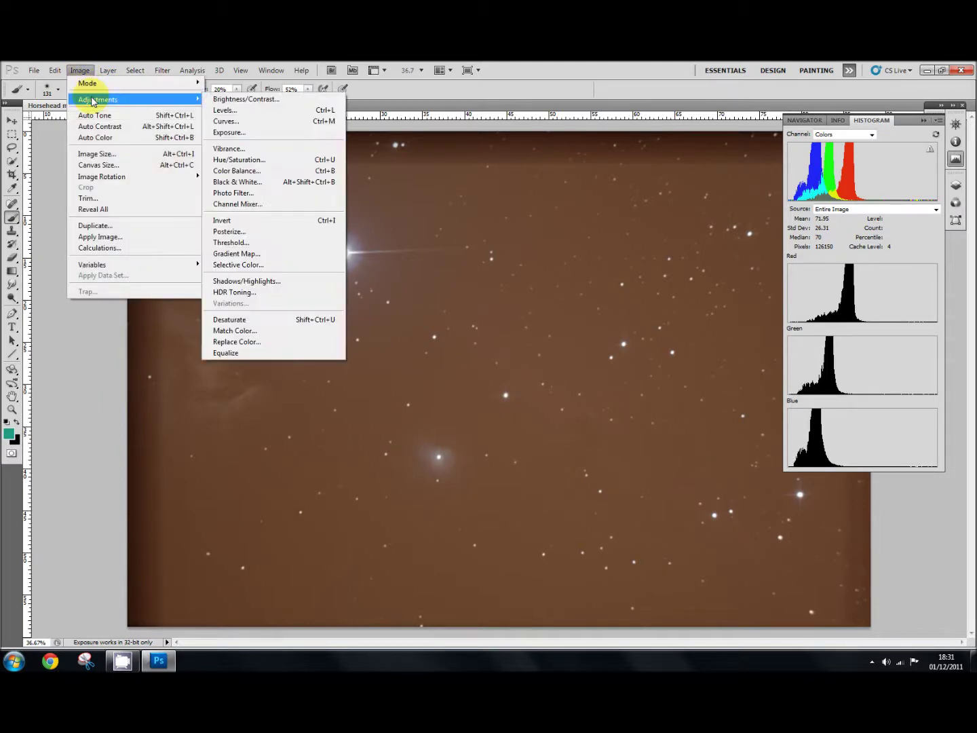
pyautogui.click(224, 110)
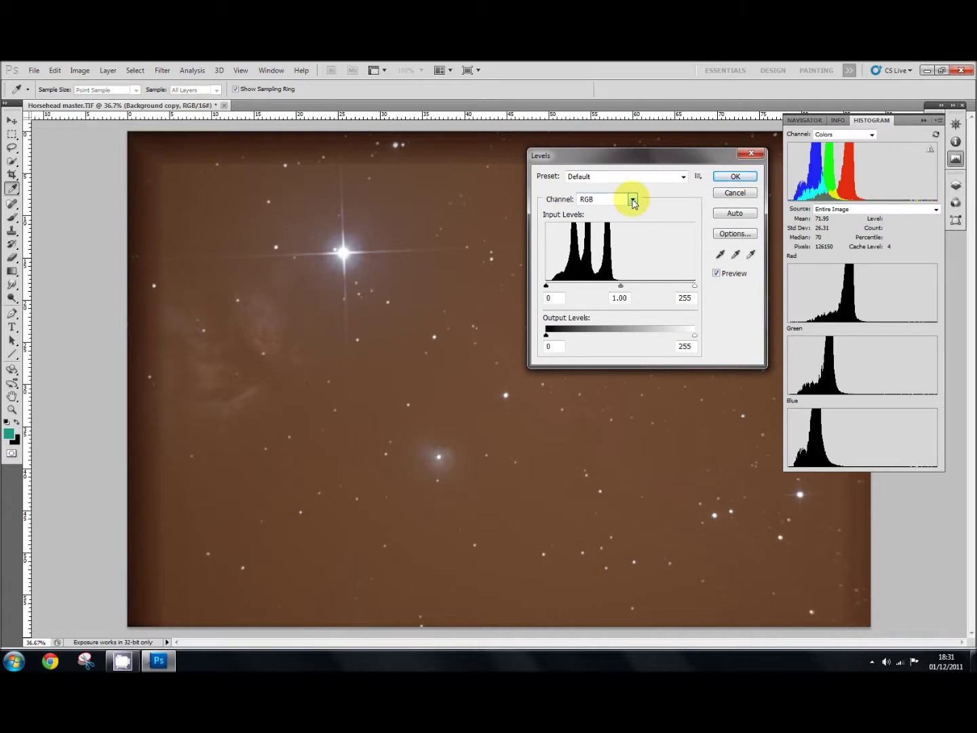
pyautogui.click(632, 199)
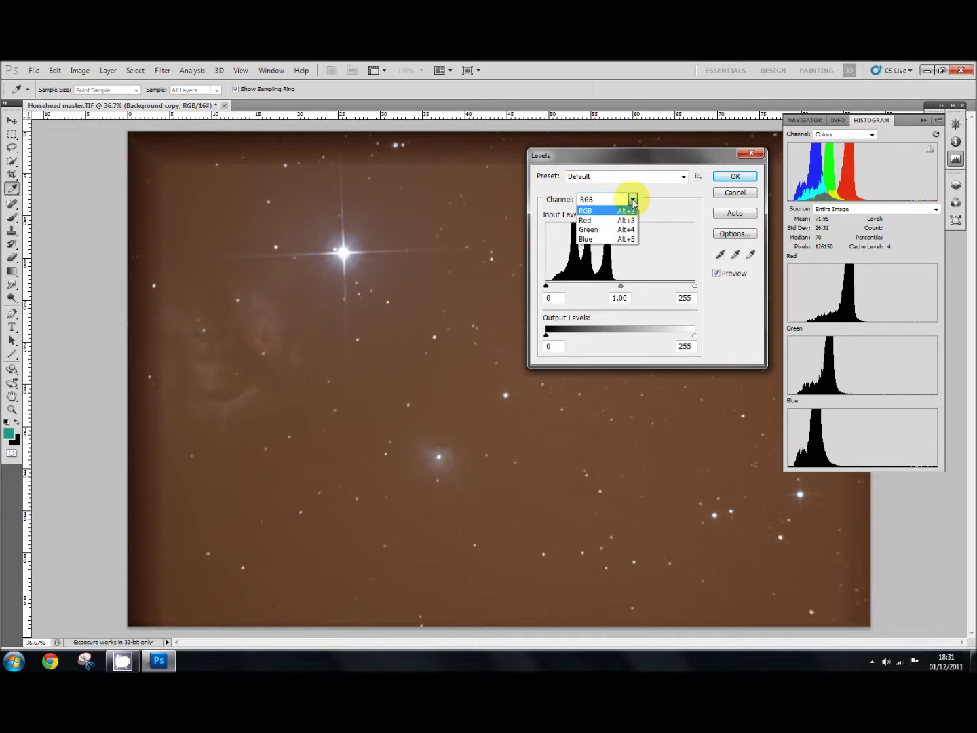
pyautogui.click(611, 226)
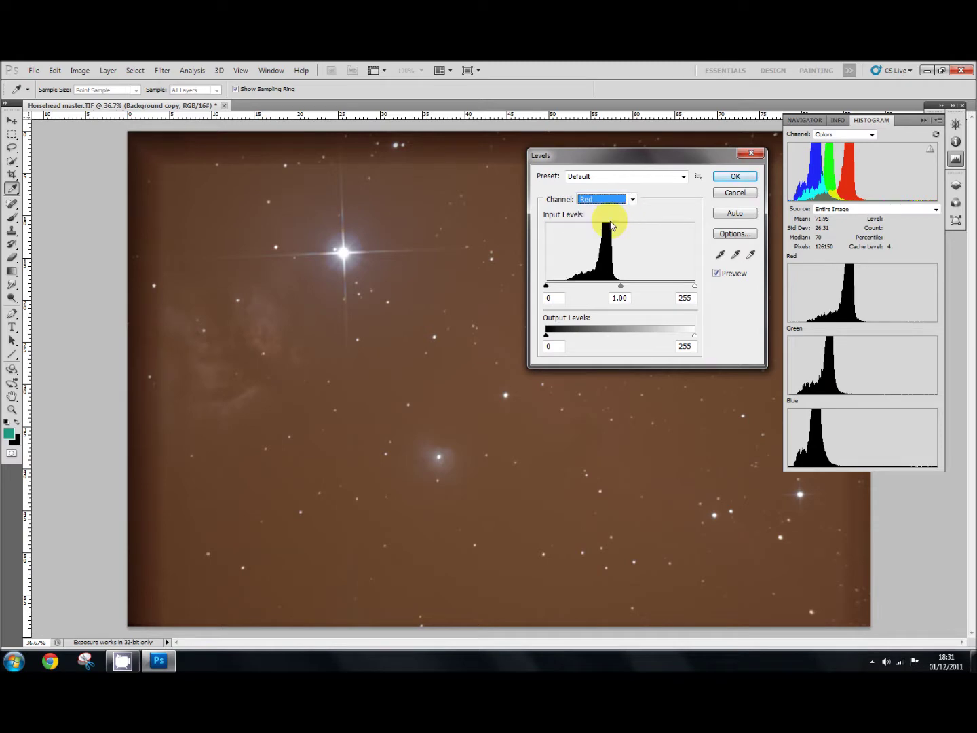
pyautogui.click(620, 289)
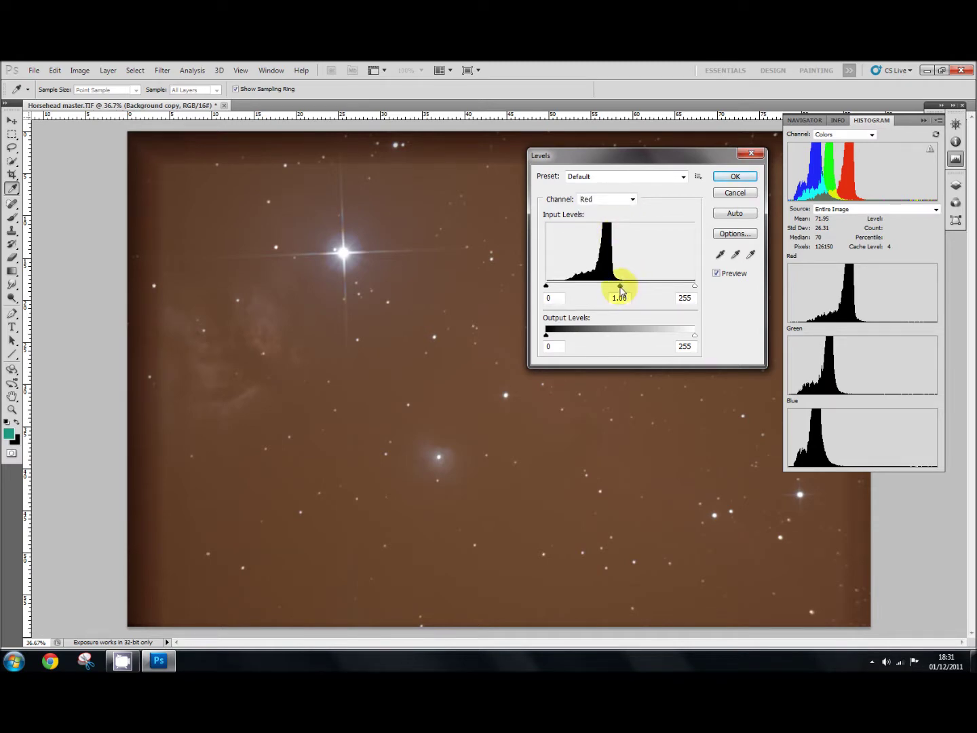
pyautogui.moveTo(620, 290); pyautogui.dragTo(638, 291)
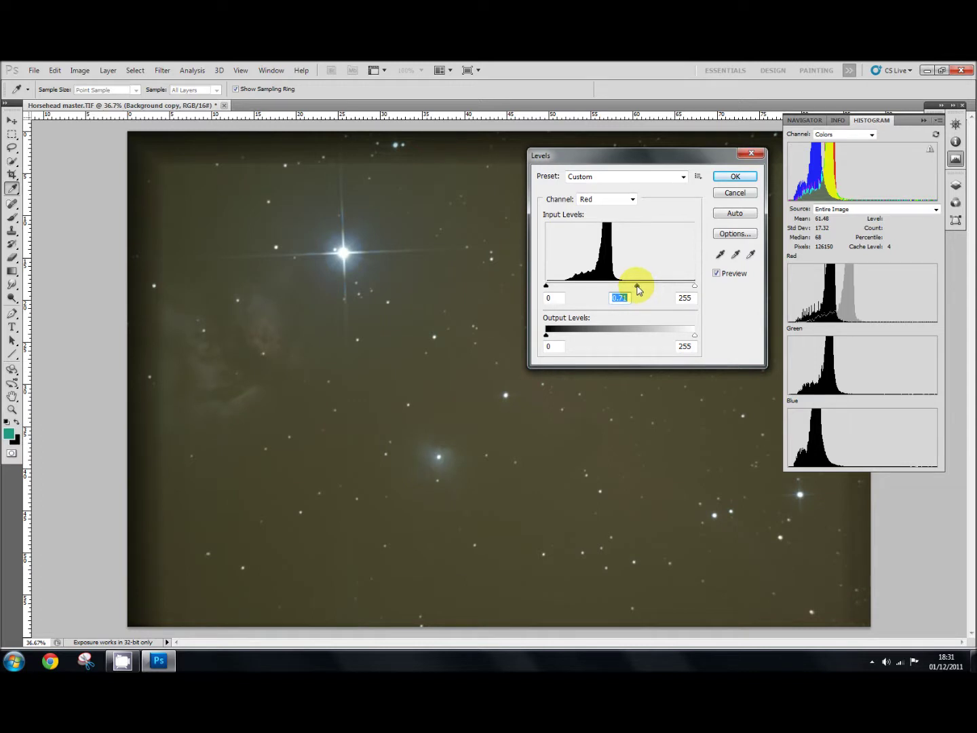
pyautogui.moveTo(639, 290); pyautogui.dragTo(637, 291)
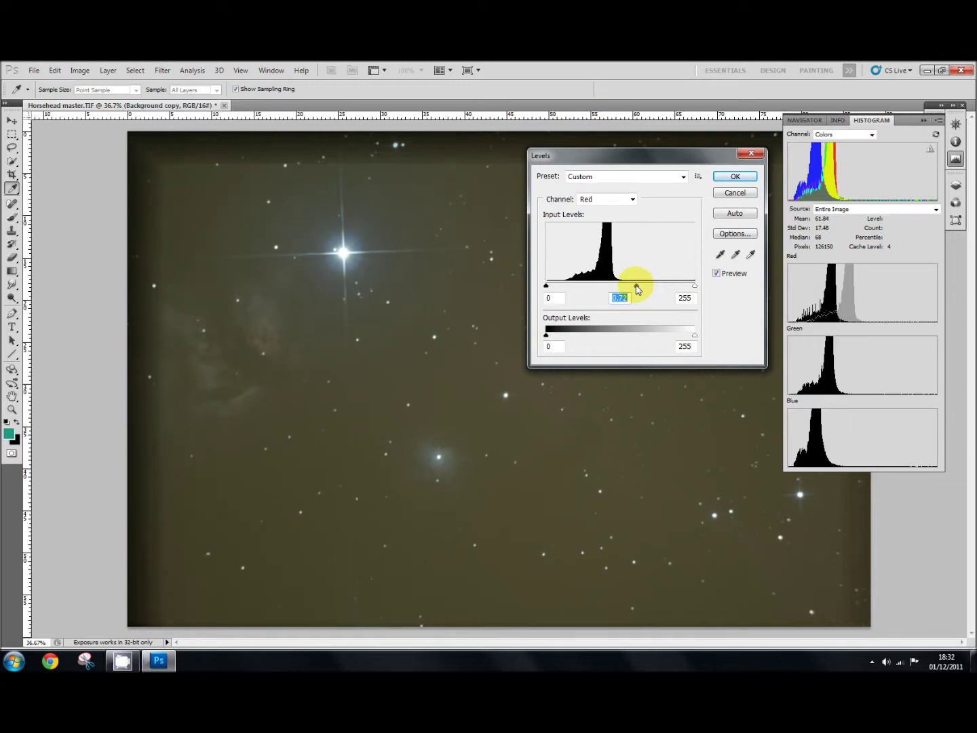
pyautogui.moveTo(834, 343)
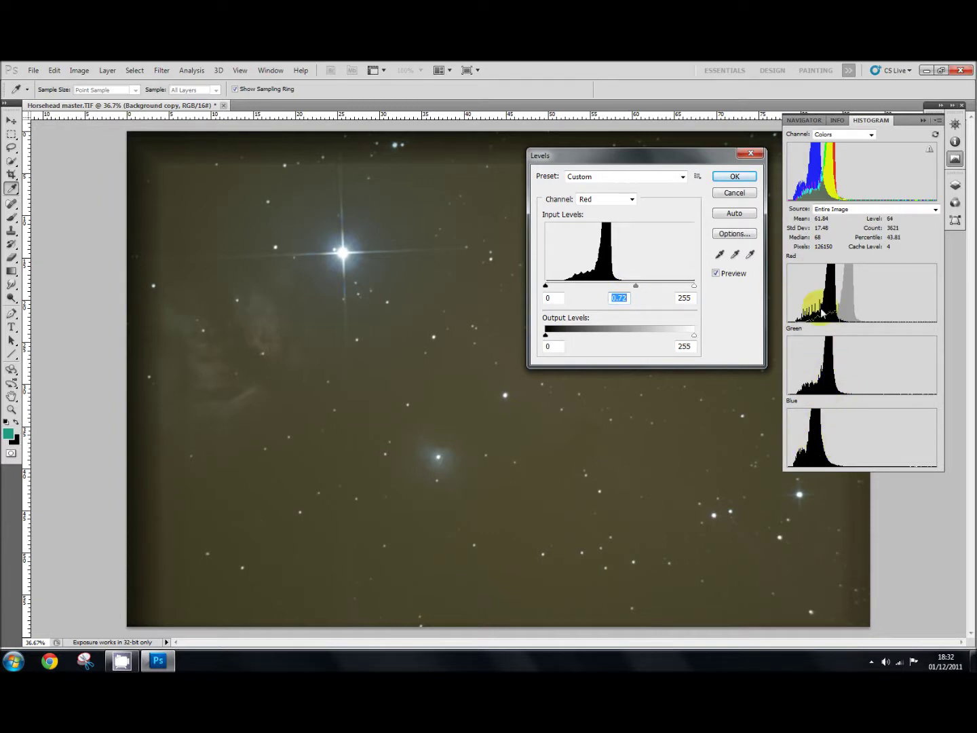
# Set the Blue channel midtone to 1.30 and apply the per-channel correction
pyautogui.click(634, 199)
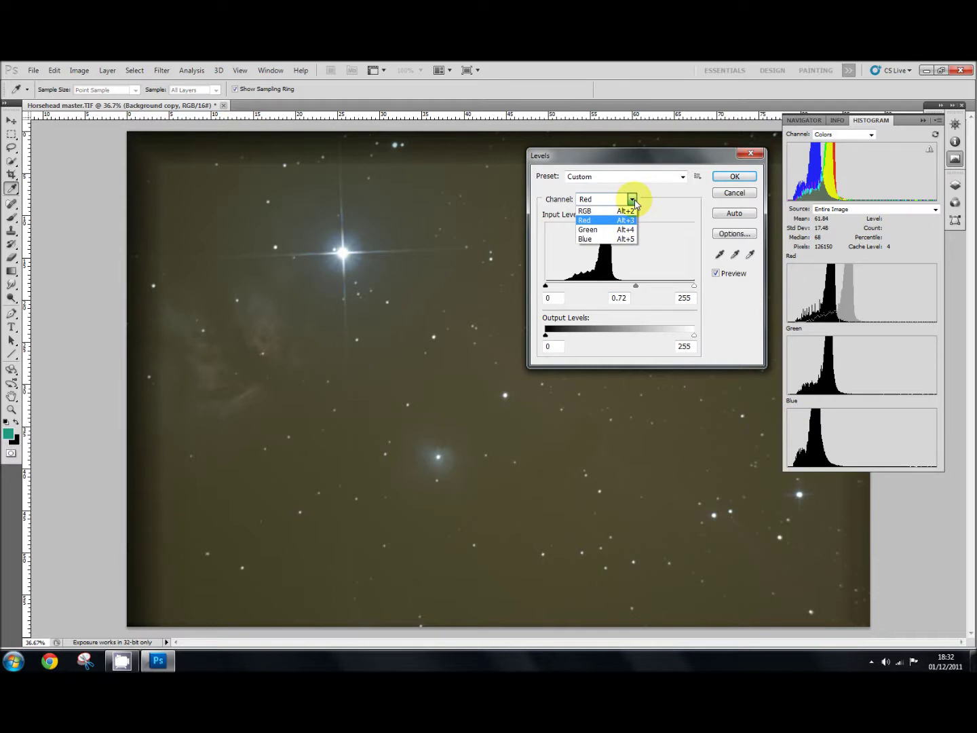
pyautogui.click(609, 241)
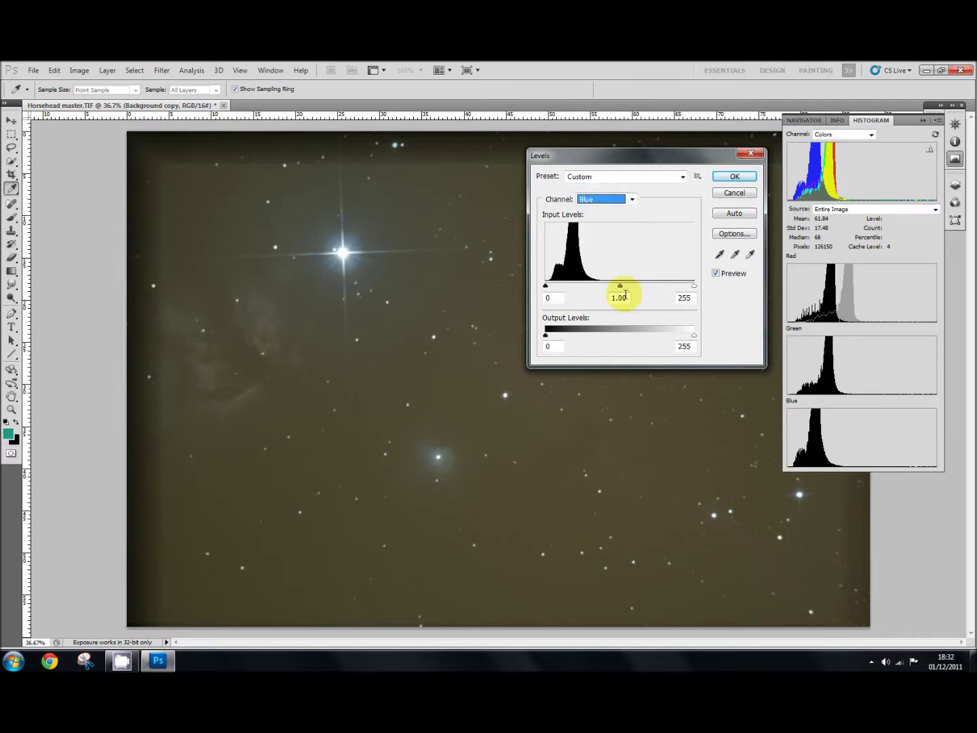
pyautogui.moveTo(621, 291); pyautogui.dragTo(607, 288)
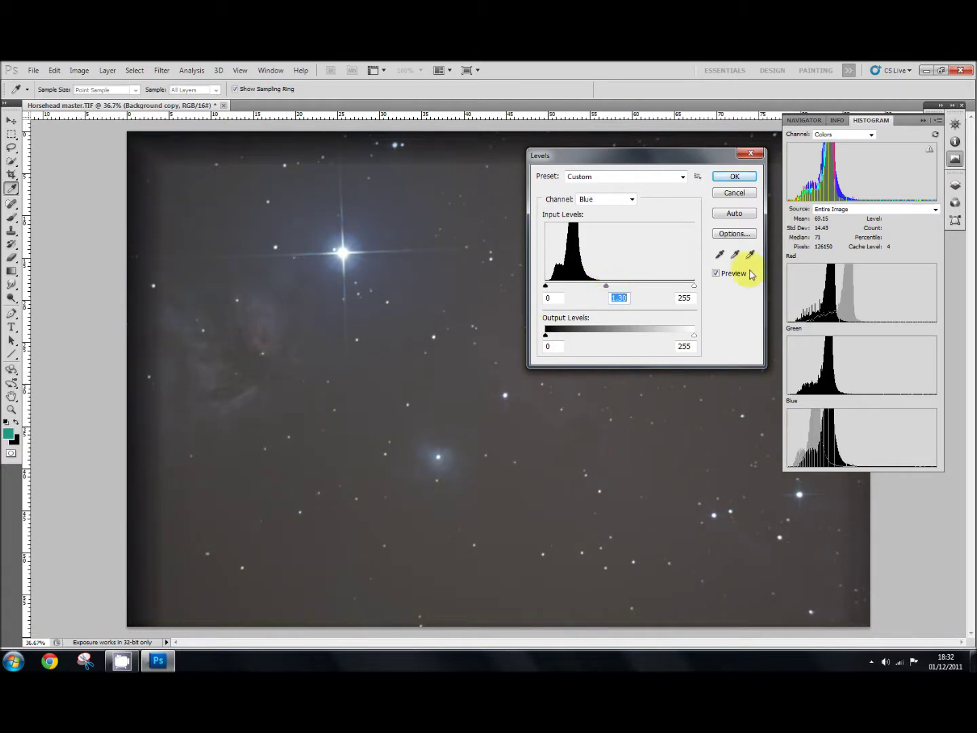
pyautogui.moveTo(811, 169)
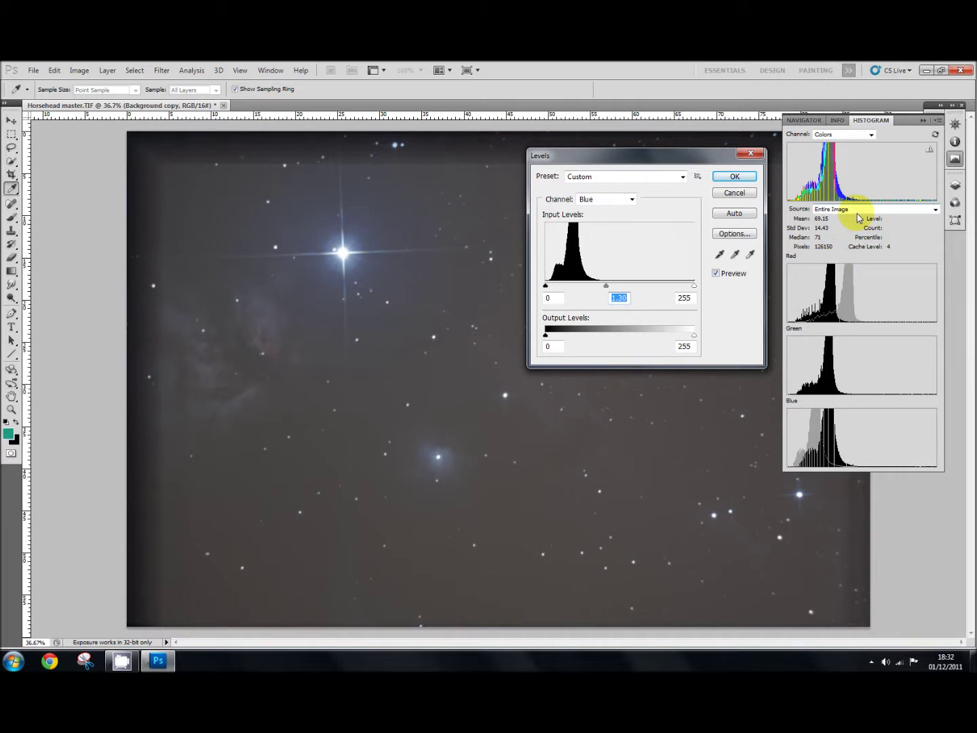
pyautogui.click(735, 177)
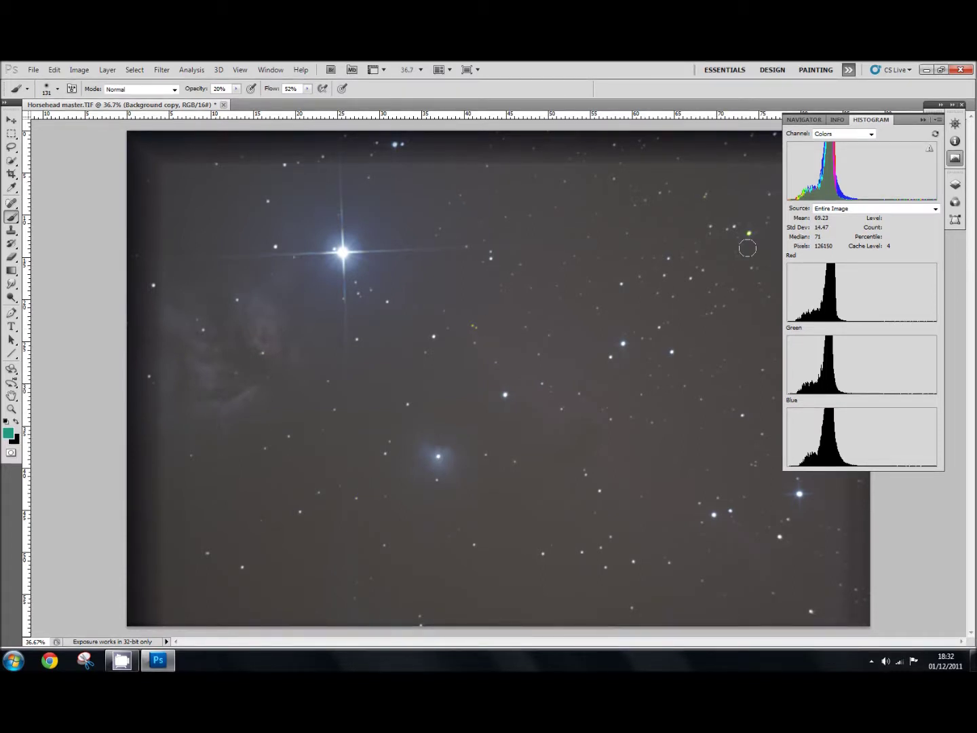
# Collapse the Navigator/Info/Histogram panel group and pick the Rectangular Marquee tool
pyautogui.click(924, 121)
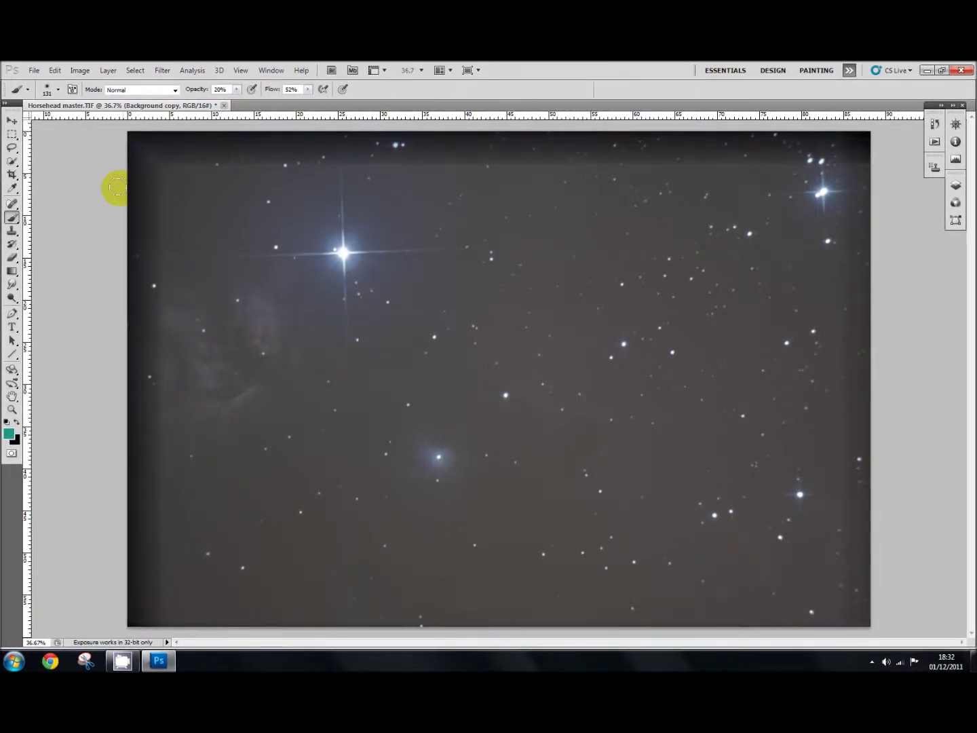
pyautogui.click(11, 136)
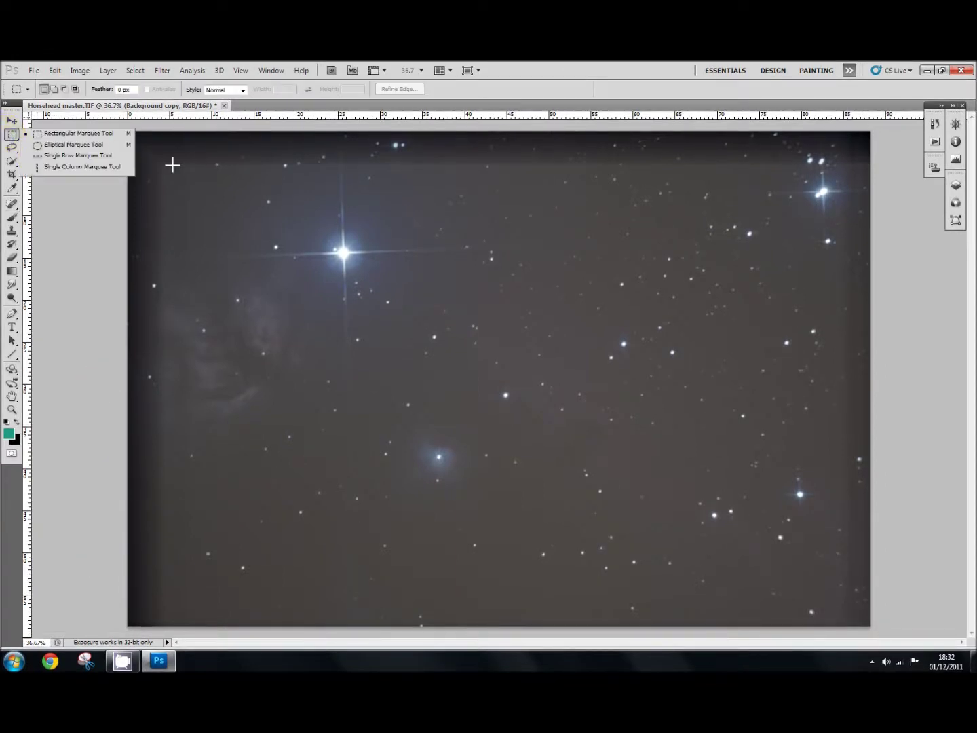
# Crop the image to a rectangle drawn just inside the dark vignetted border
pyautogui.moveTo(163, 164); pyautogui.dragTo(844, 600)
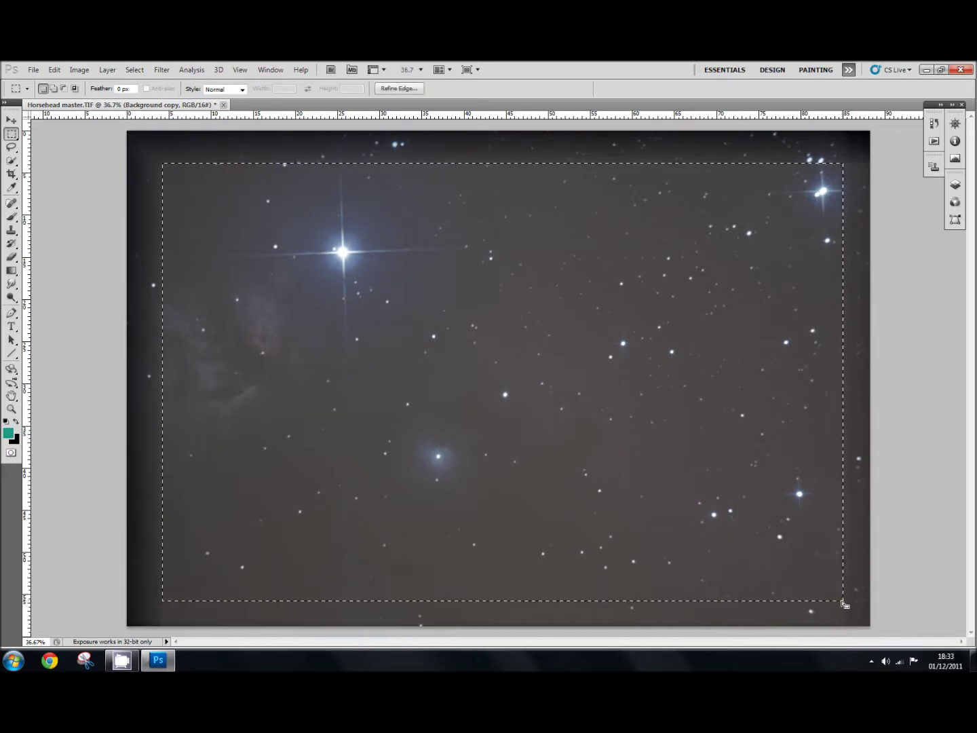
pyautogui.click(78, 70)
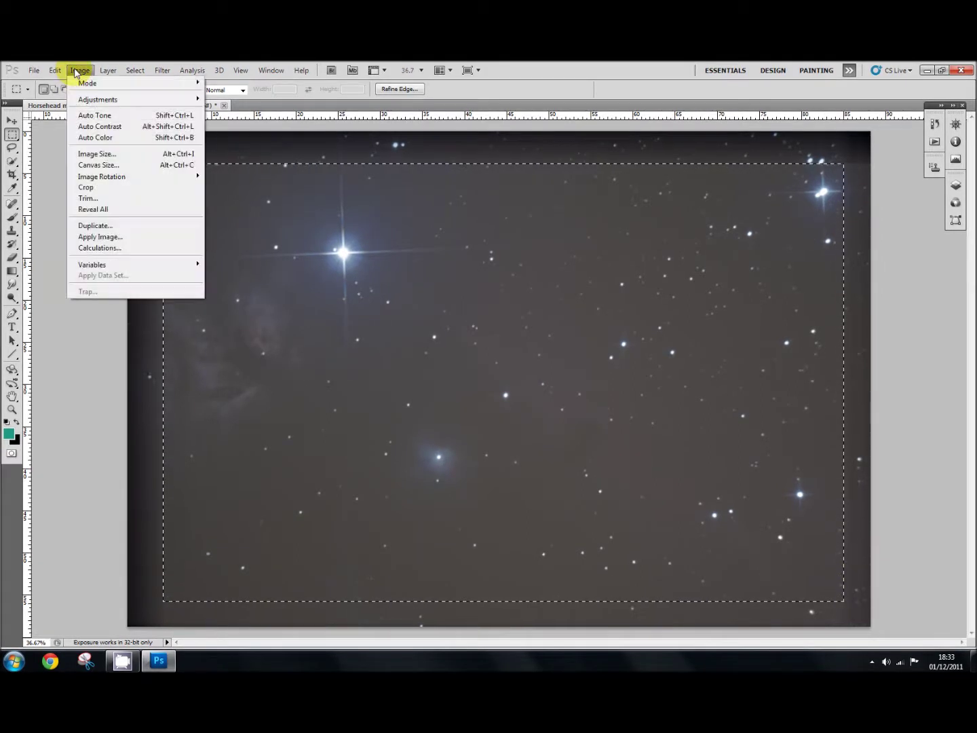
pyautogui.moveTo(100, 181)
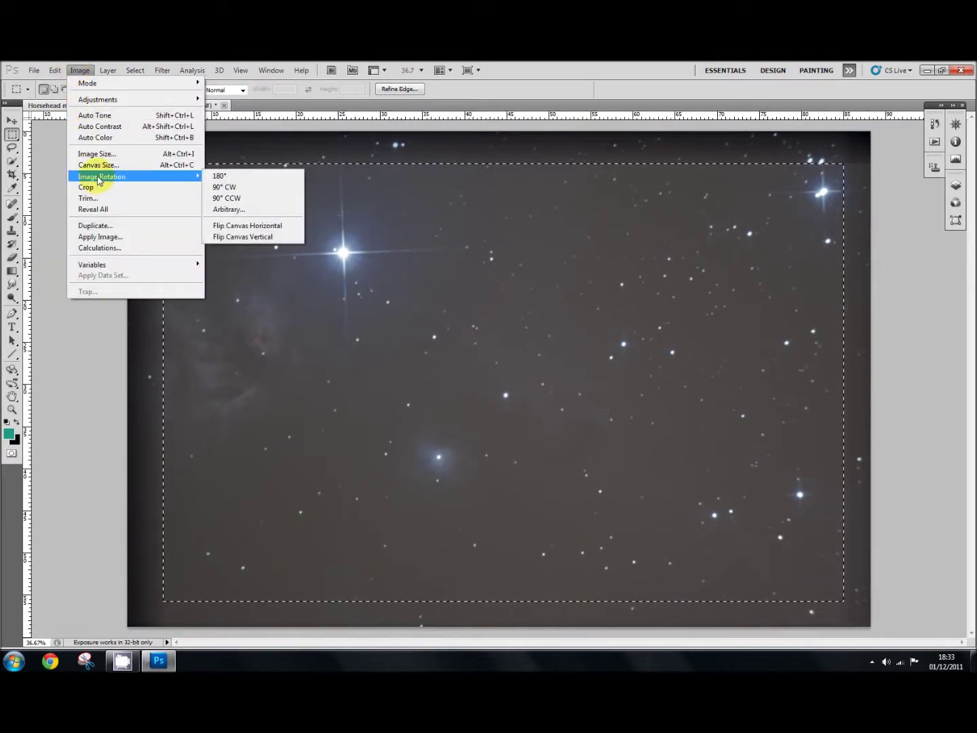
pyautogui.click(96, 188)
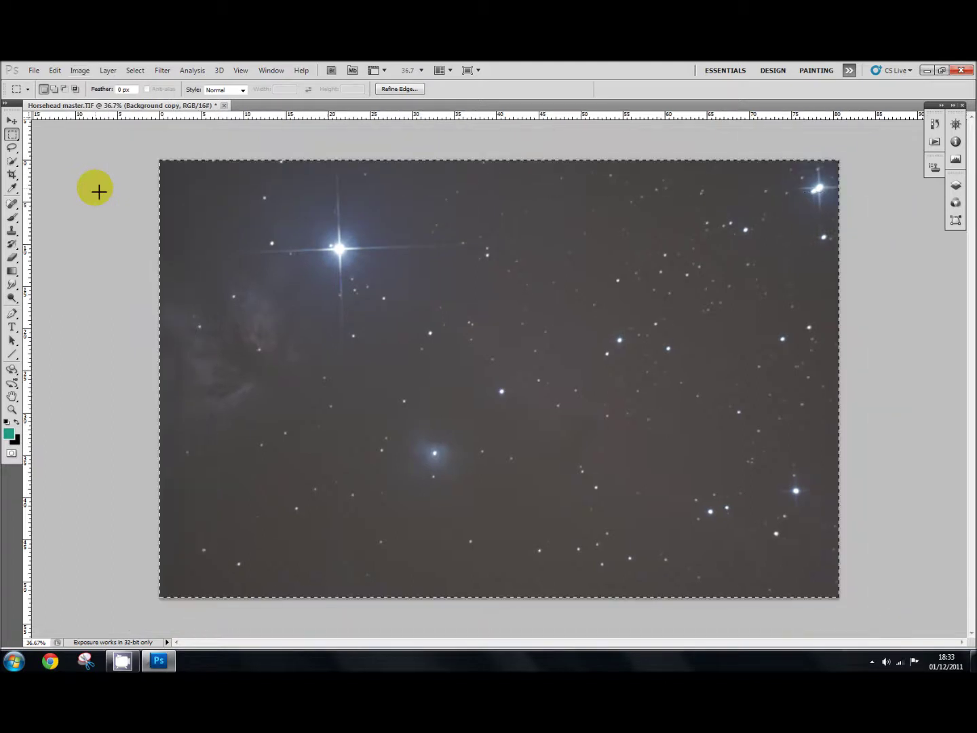
# Reshow the histogram, deselect, and apply Levels with black point 50 and brighter midtones
pyautogui.click(954, 161)
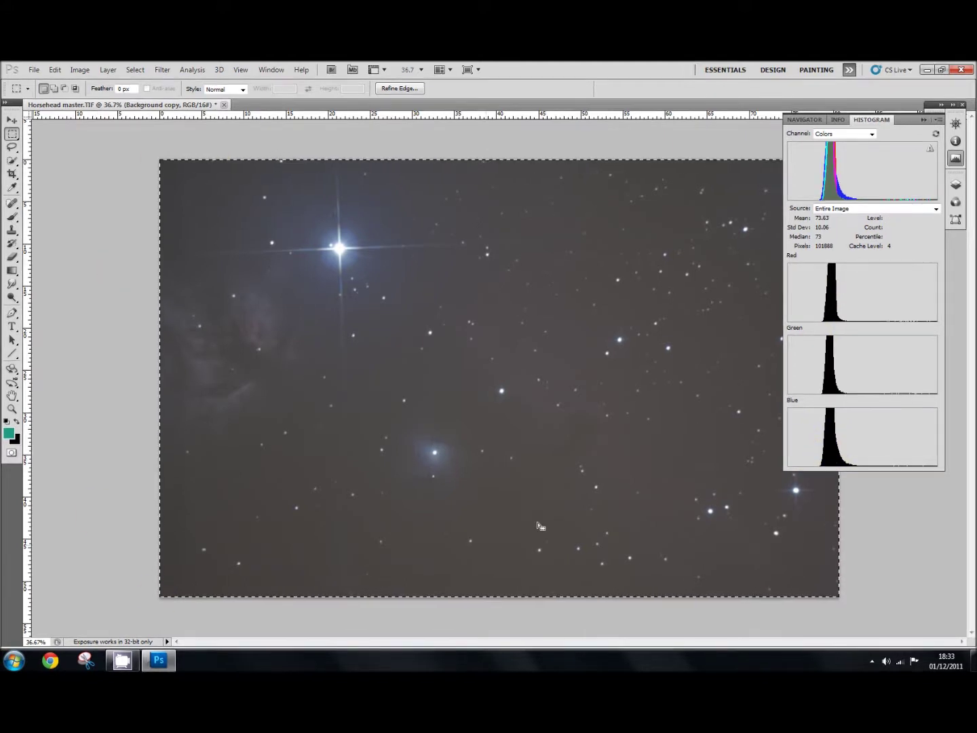
pyautogui.click(338, 142)
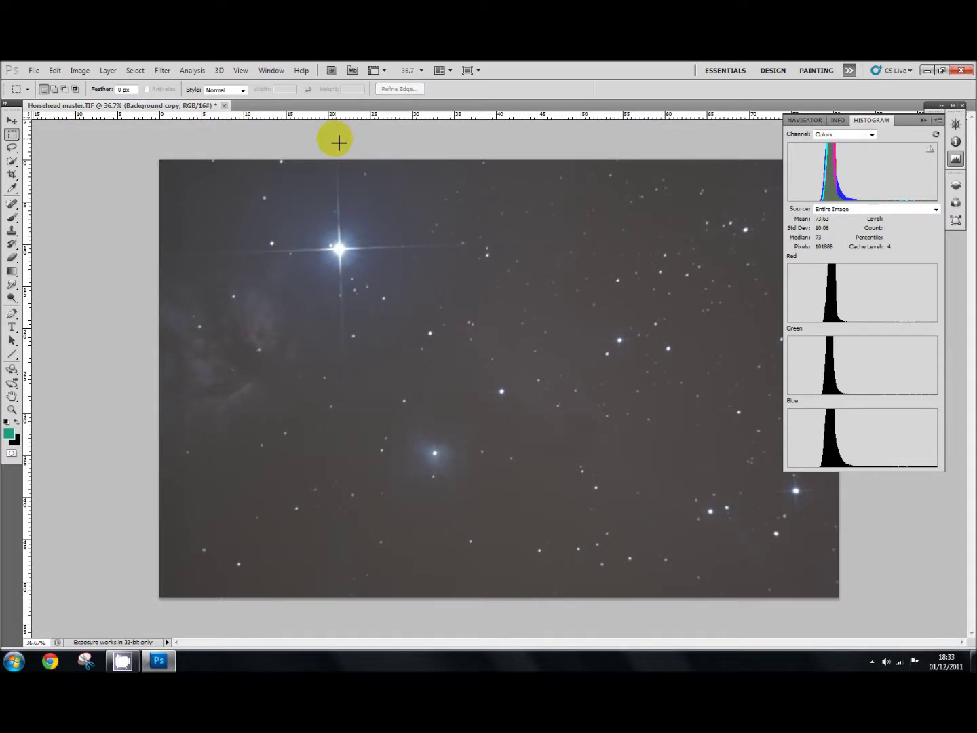
pyautogui.click(89, 72)
pyautogui.moveTo(97, 101)
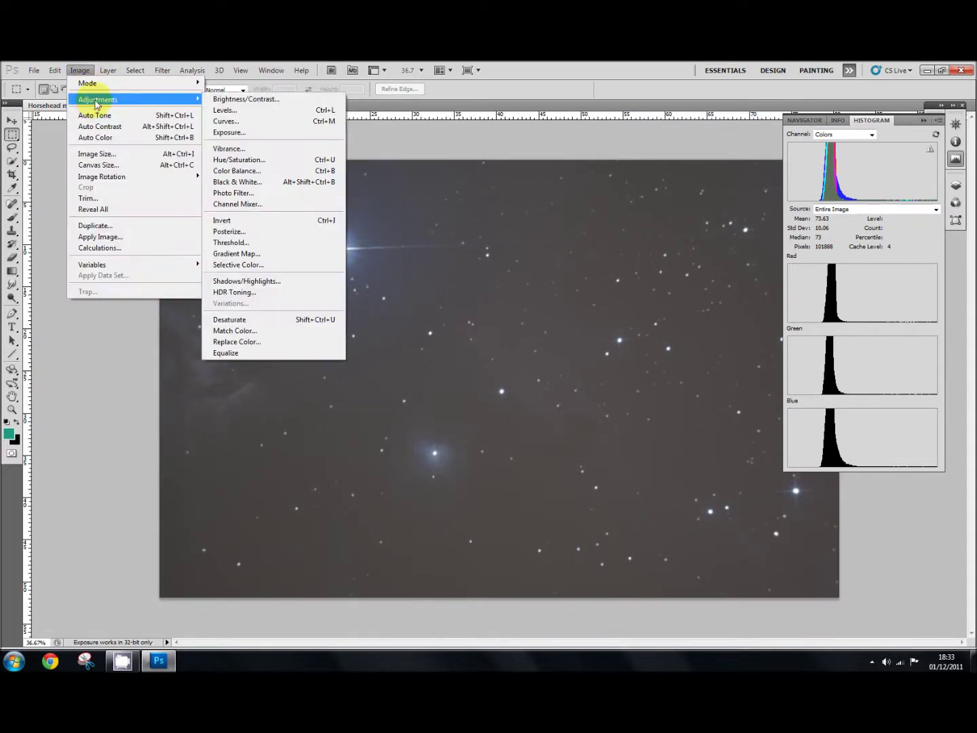
pyautogui.click(243, 111)
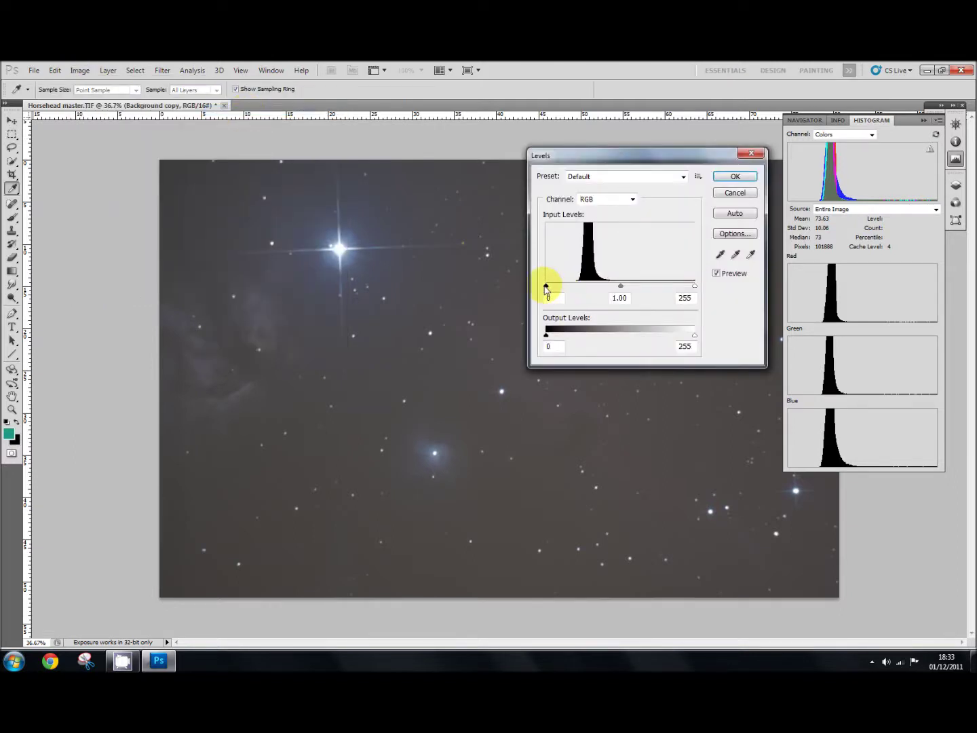
pyautogui.moveTo(546, 287); pyautogui.dragTo(574, 290)
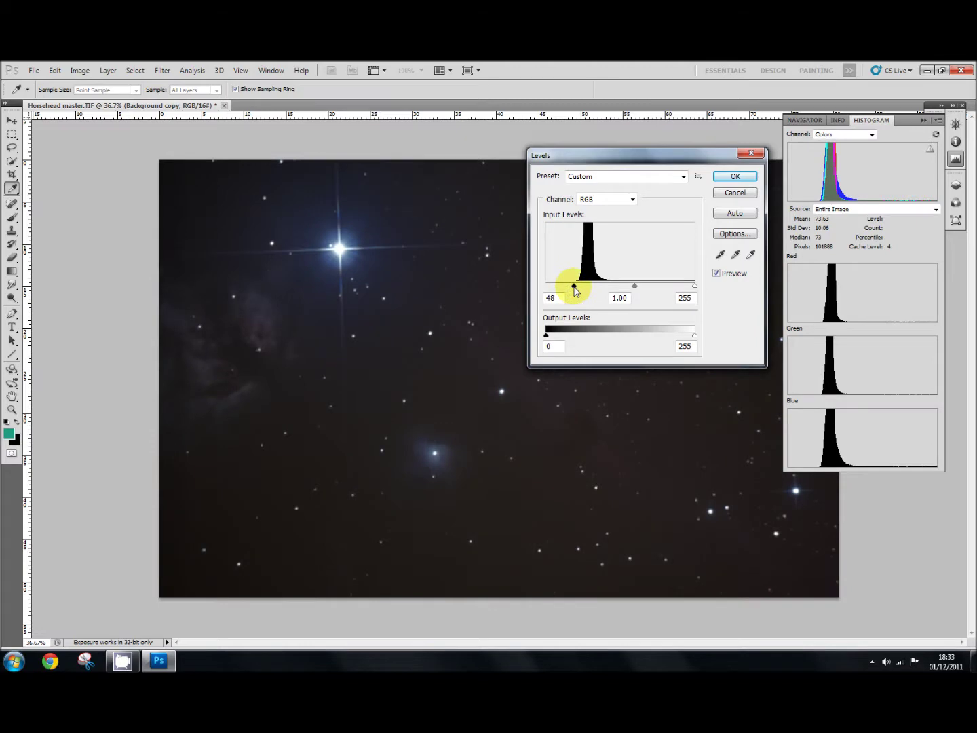
pyautogui.moveTo(576, 290); pyautogui.dragTo(577, 290)
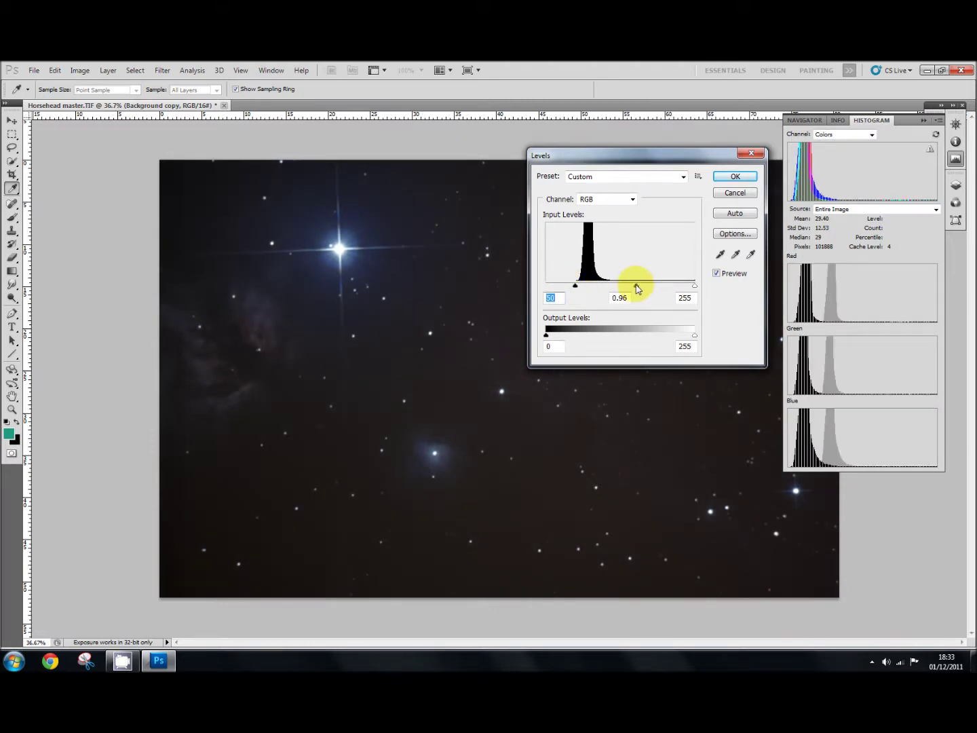
pyautogui.moveTo(637, 289); pyautogui.dragTo(613, 288)
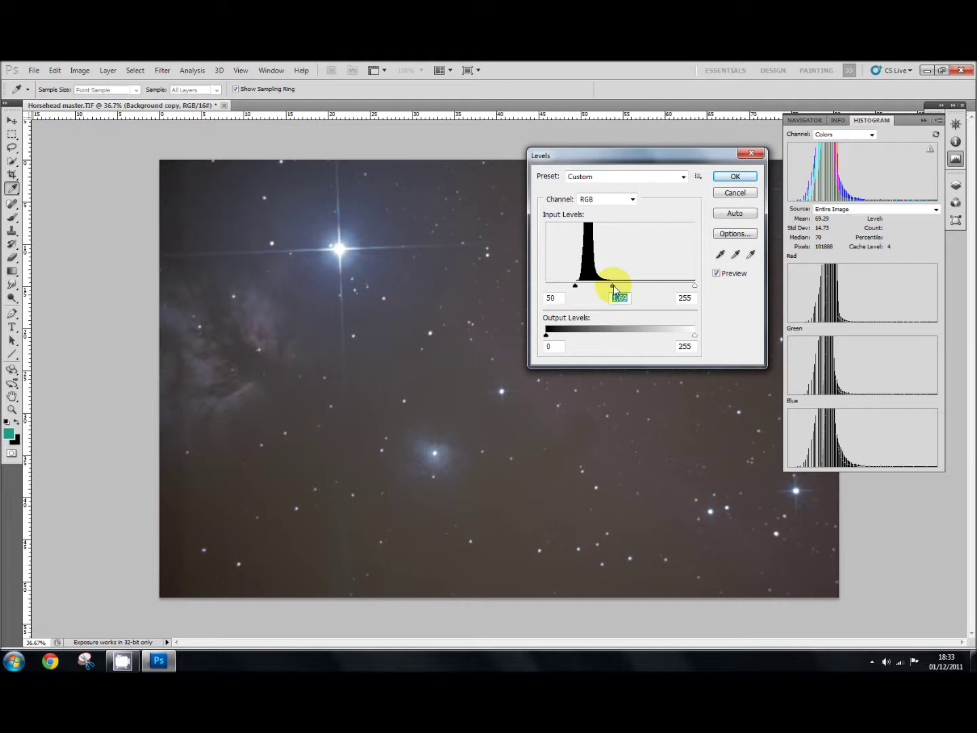
pyautogui.click(719, 179)
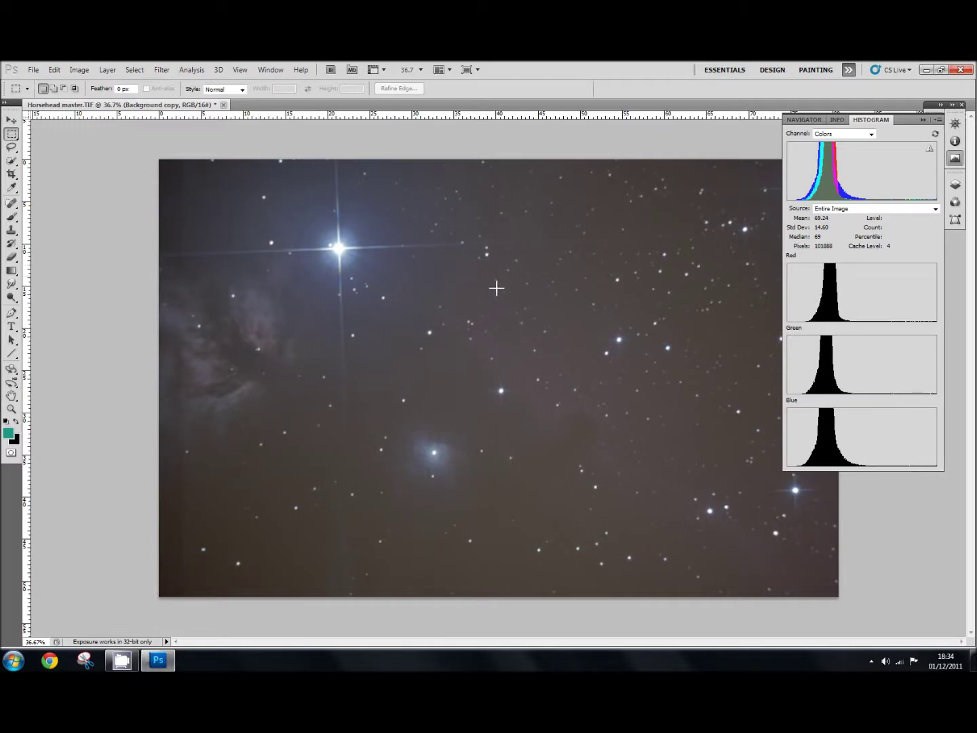
# Apply another Levels pass with the black point at 22 and a slight midtone lift
pyautogui.click(86, 75)
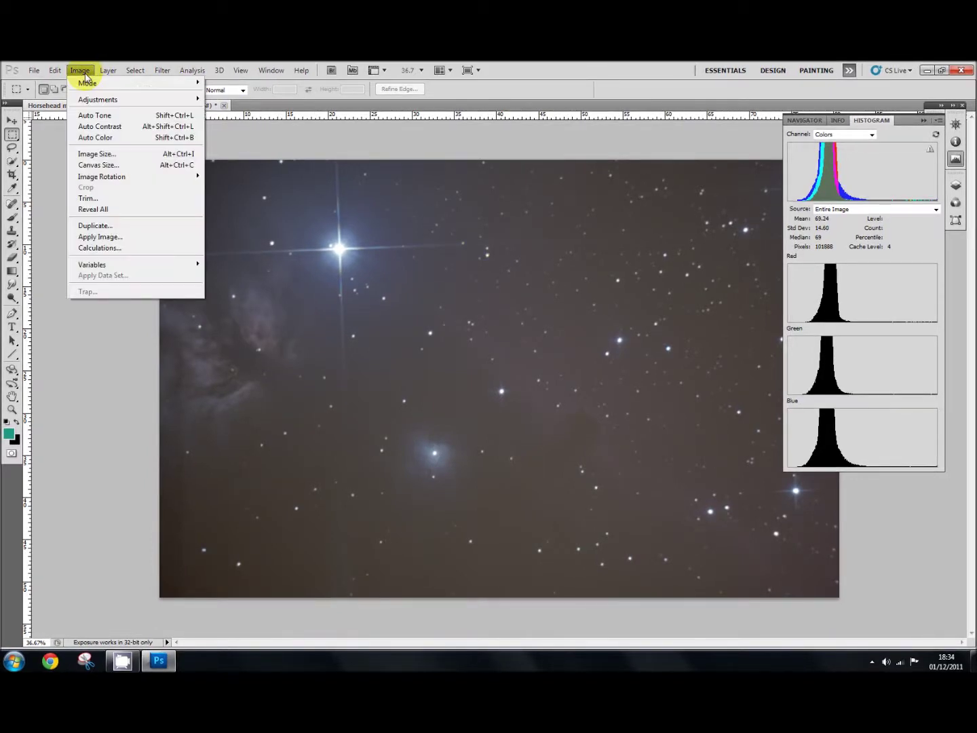
pyautogui.moveTo(89, 100)
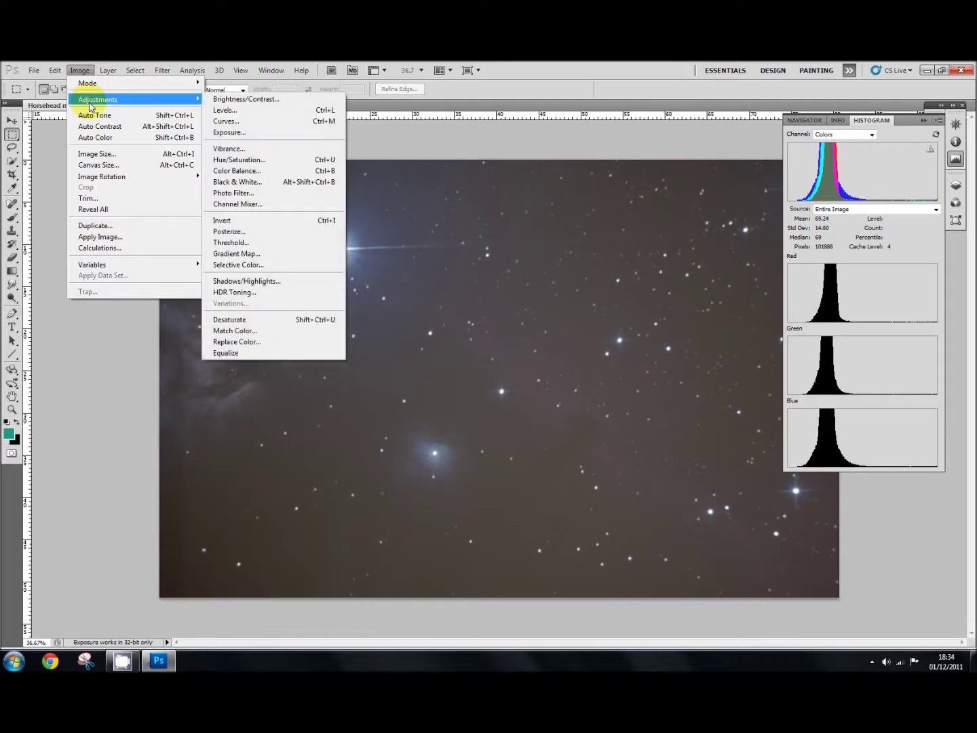
pyautogui.click(216, 110)
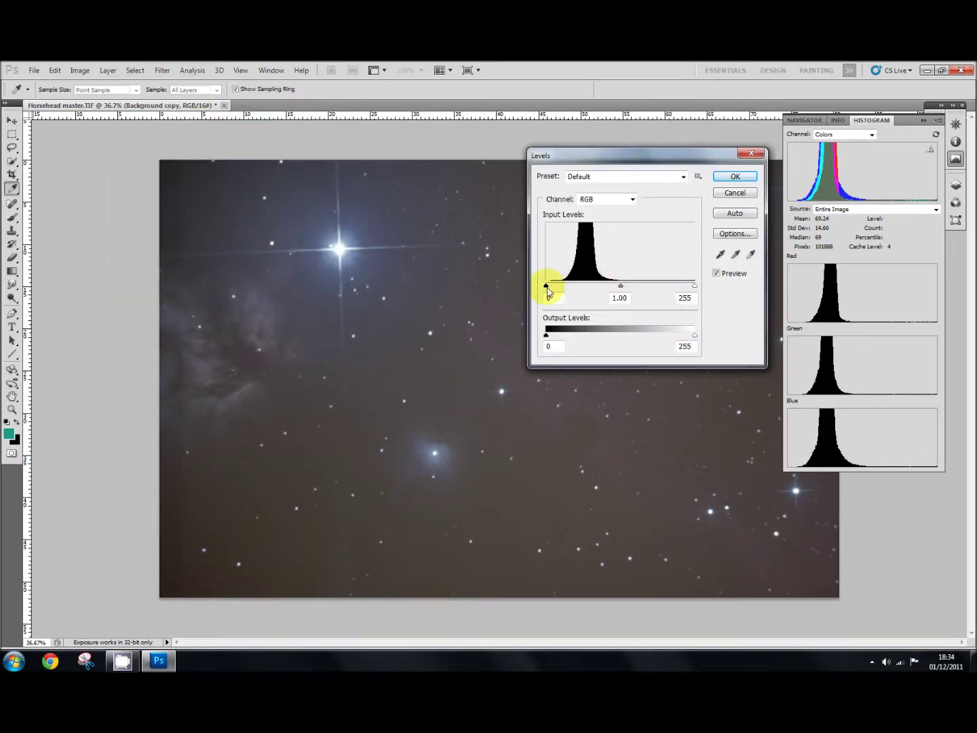
pyautogui.moveTo(546, 289); pyautogui.dragTo(557, 290)
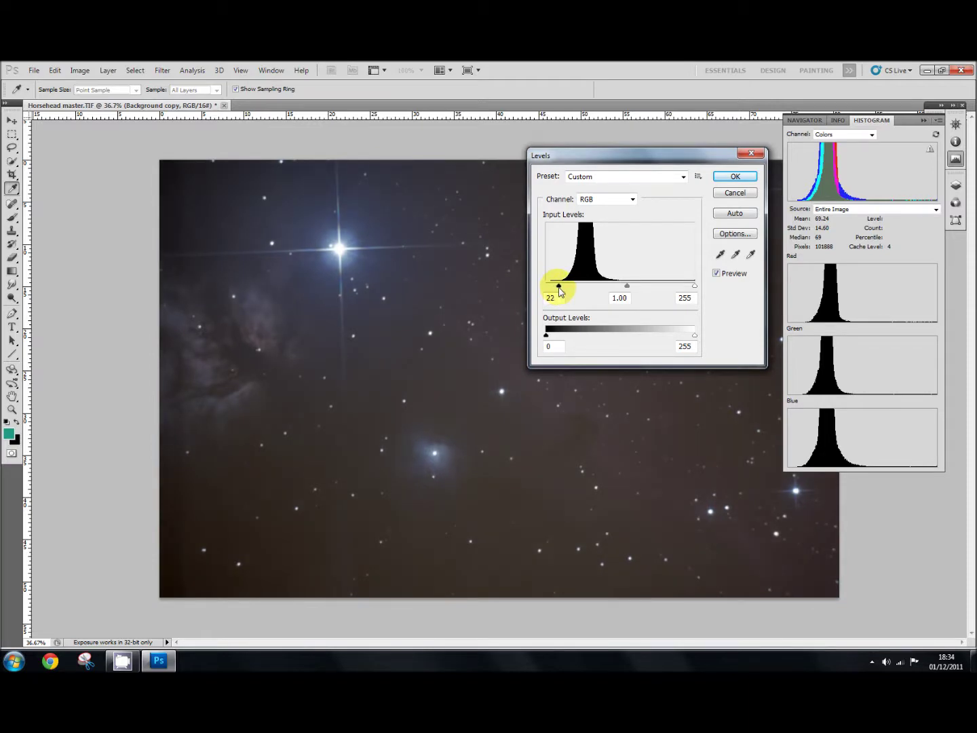
pyautogui.moveTo(559, 289); pyautogui.dragTo(560, 290)
pyautogui.moveTo(627, 285); pyautogui.dragTo(623, 286)
pyautogui.click(737, 180)
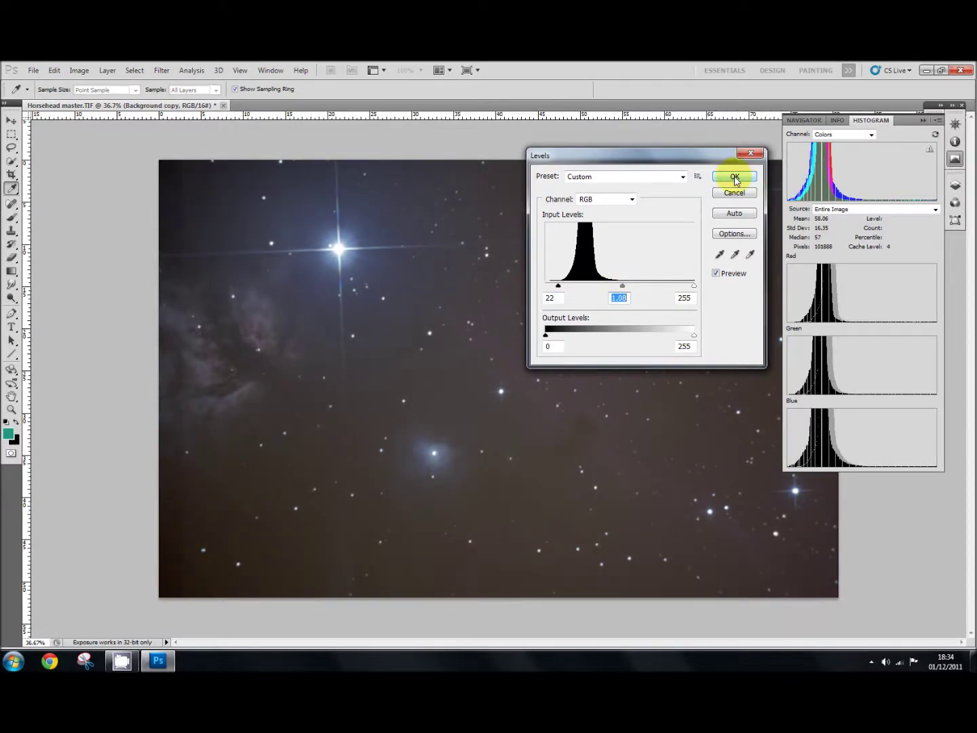
pyautogui.press('m')
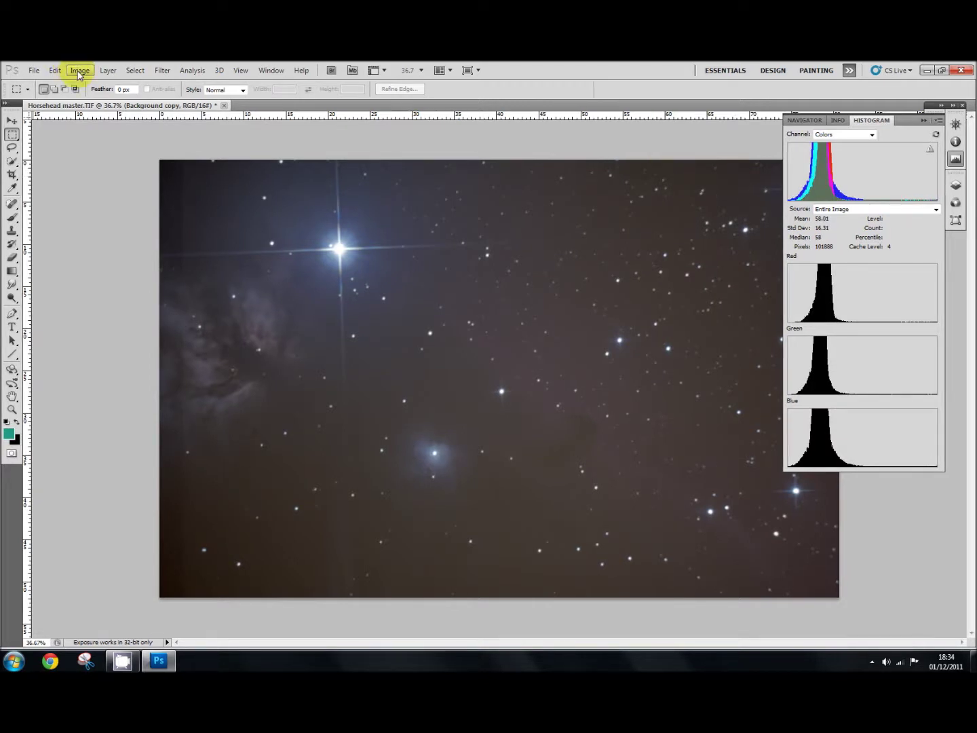
# Open the Curves dialog and move it to the upper right, clear of the nebula
pyautogui.click(78, 71)
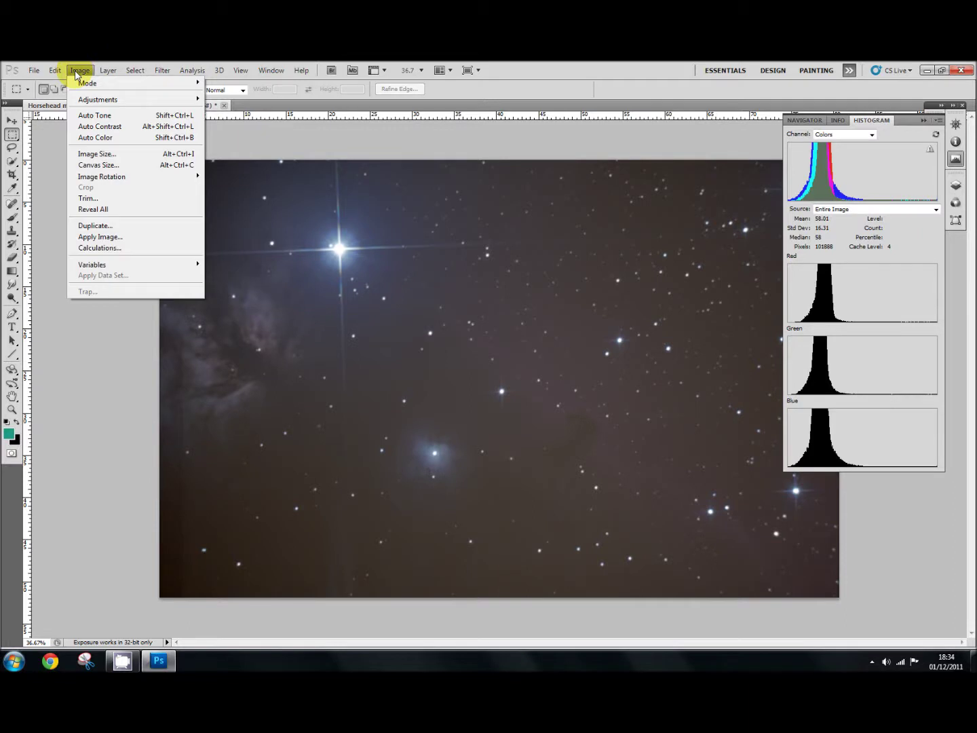
pyautogui.moveTo(115, 100)
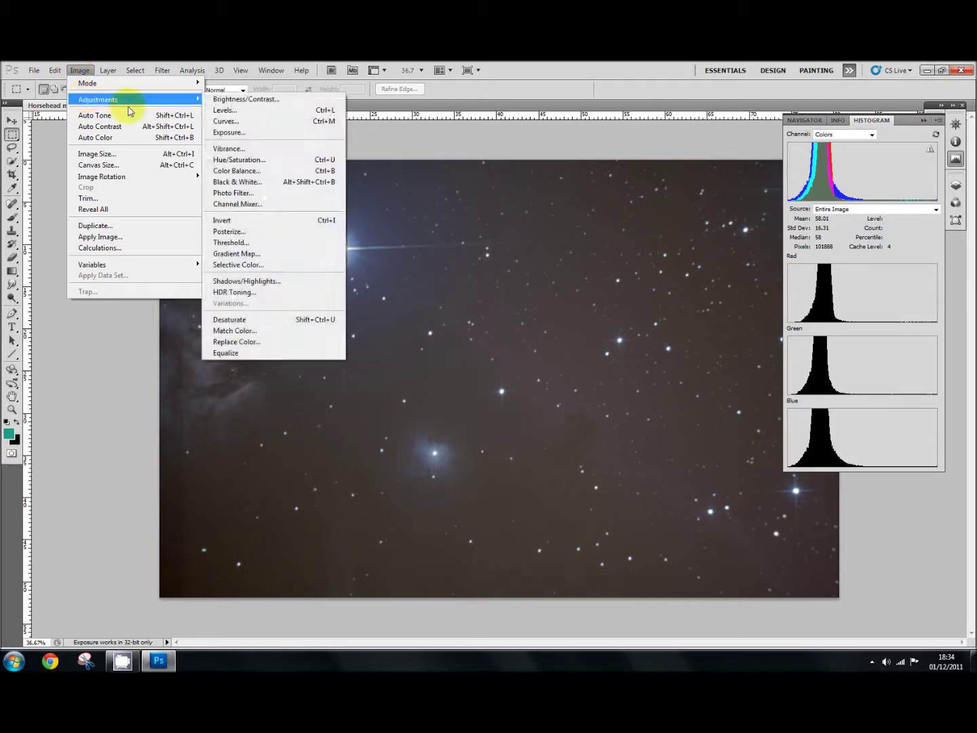
pyautogui.click(214, 122)
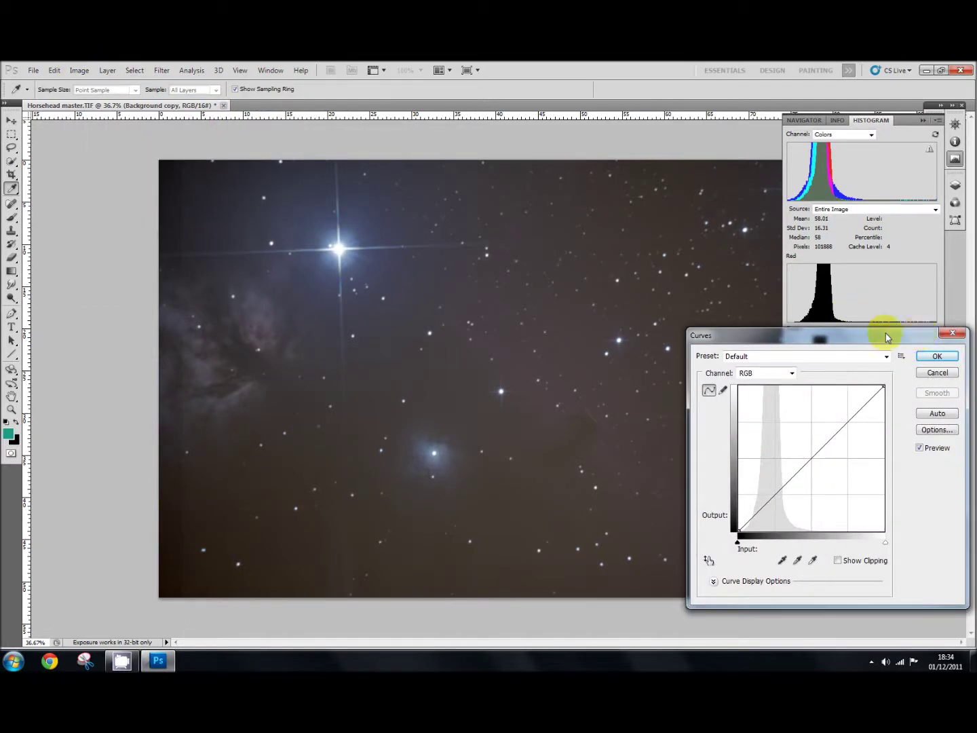
pyautogui.moveTo(886, 338); pyautogui.dragTo(875, 237)
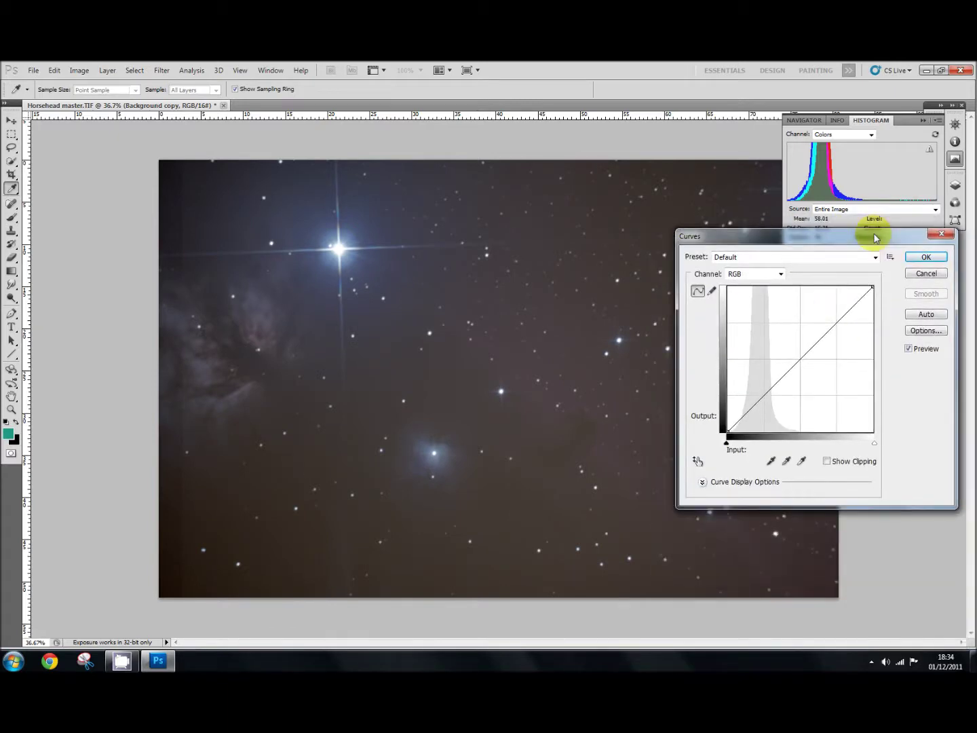
pyautogui.moveTo(876, 238); pyautogui.dragTo(870, 195)
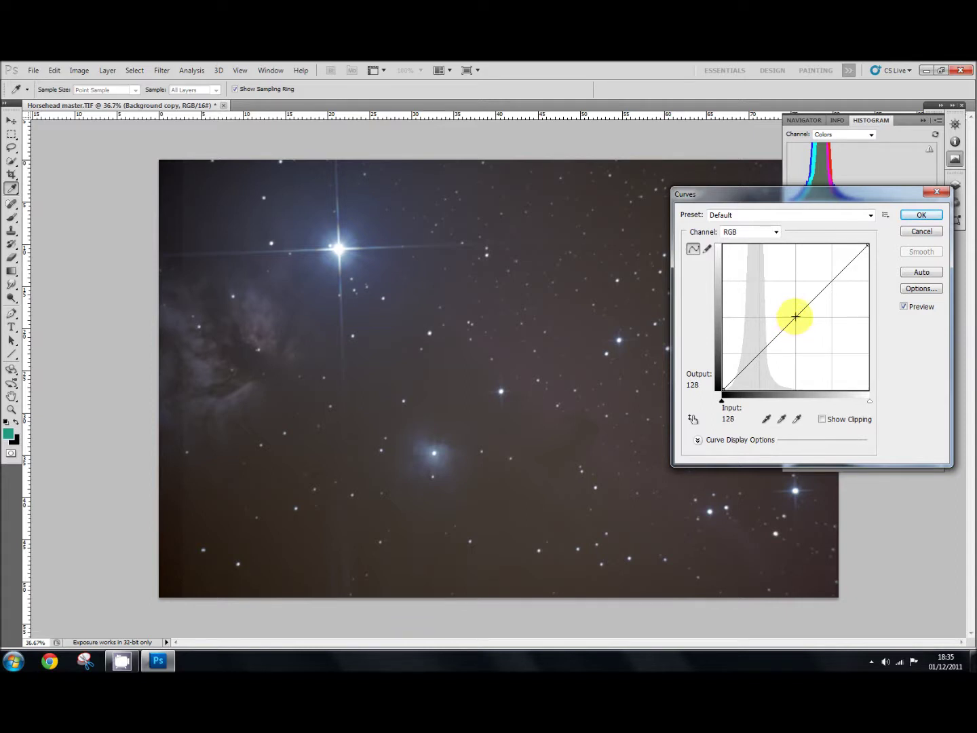
# Bow the curve upward with midtone and shadow points (42 to 69), add an upper point, and apply
pyautogui.click(796, 316)
pyautogui.moveTo(796, 317); pyautogui.dragTo(782, 303)
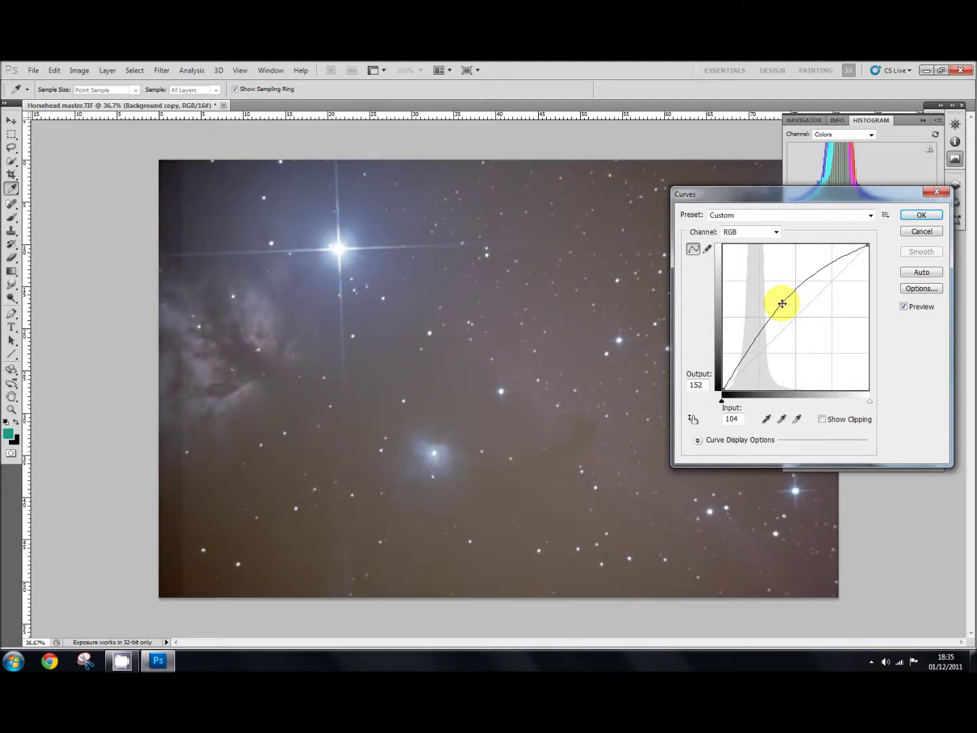
pyautogui.moveTo(782, 303); pyautogui.dragTo(746, 351)
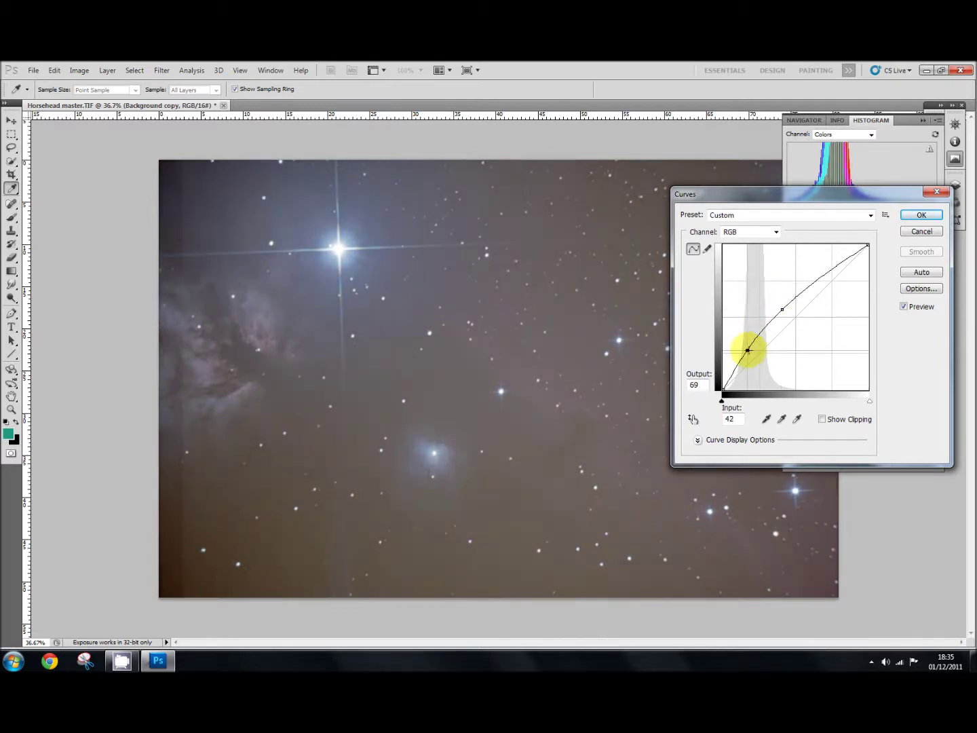
pyautogui.moveTo(747, 350); pyautogui.dragTo(749, 345)
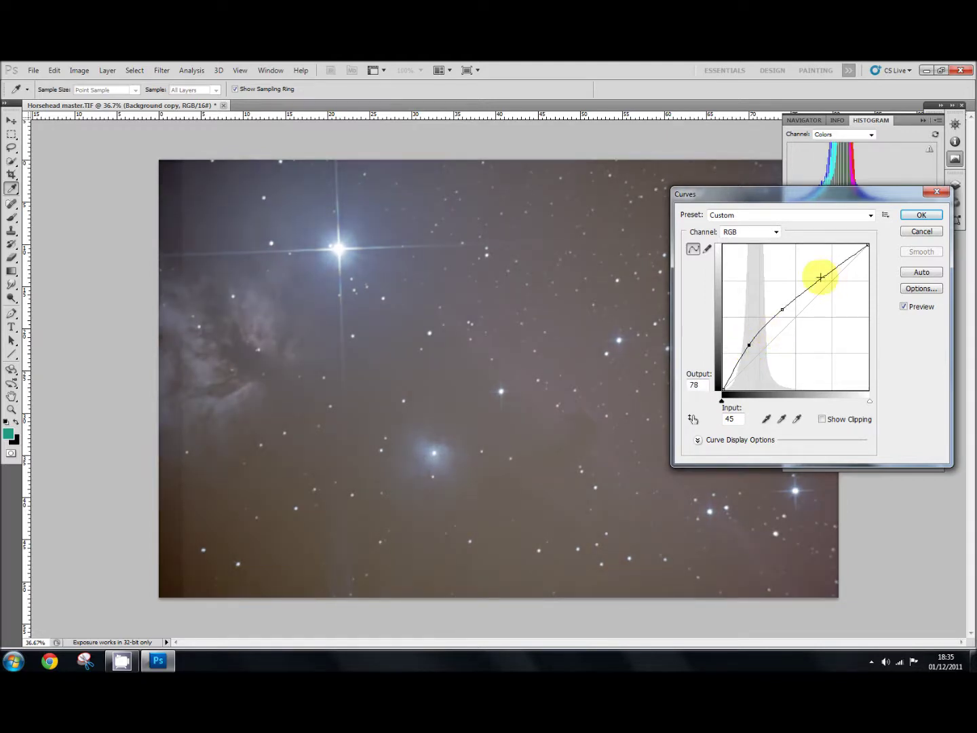
pyautogui.moveTo(822, 278); pyautogui.dragTo(822, 286)
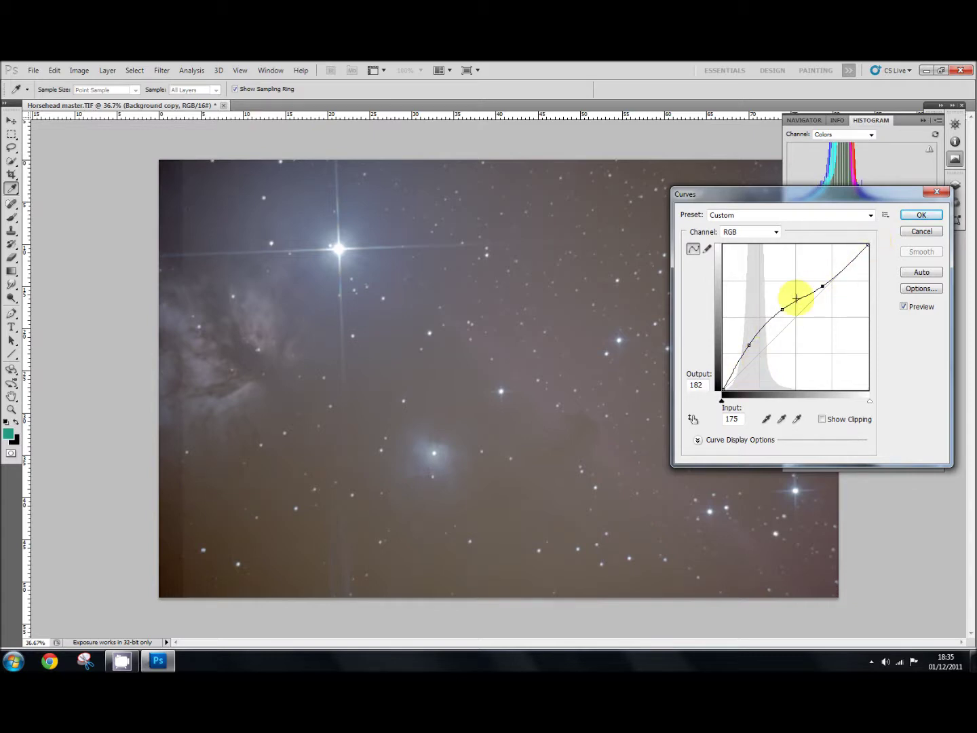
pyautogui.click(924, 215)
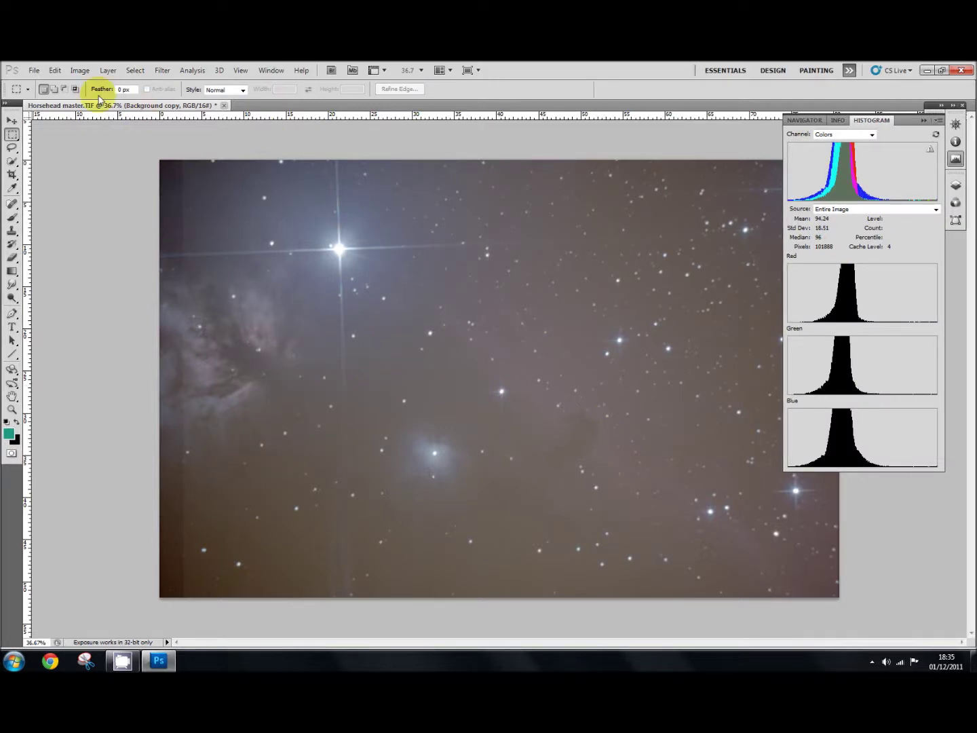
# Open Image > Adjustments > Curves and sample the bright star and surrounding tones onto the curve
pyautogui.click(79, 70)
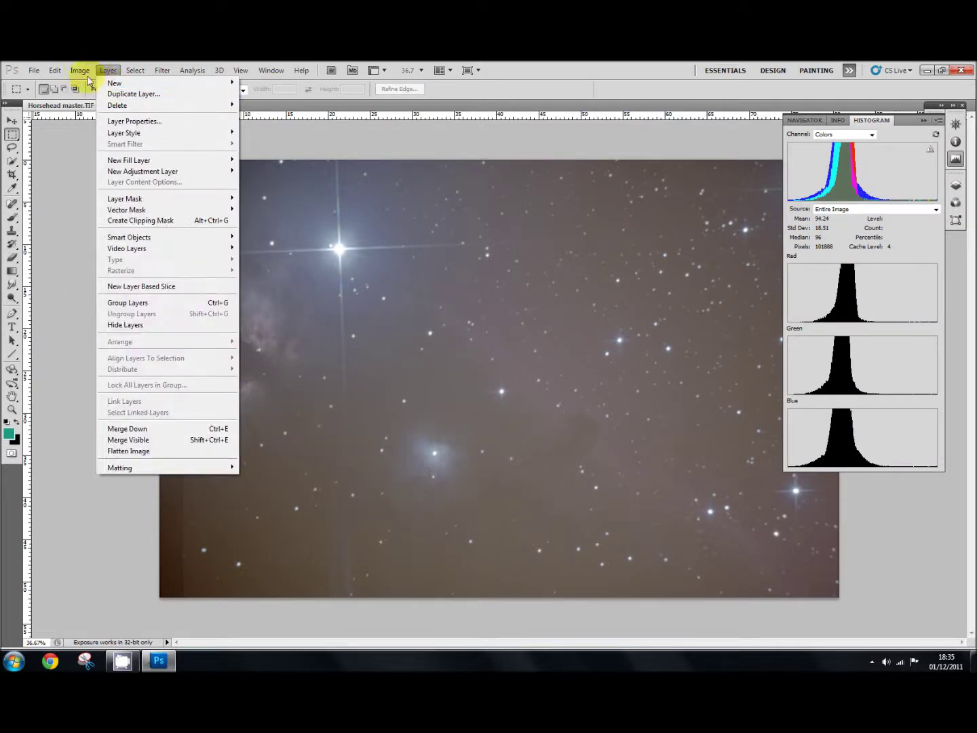
pyautogui.moveTo(192, 100)
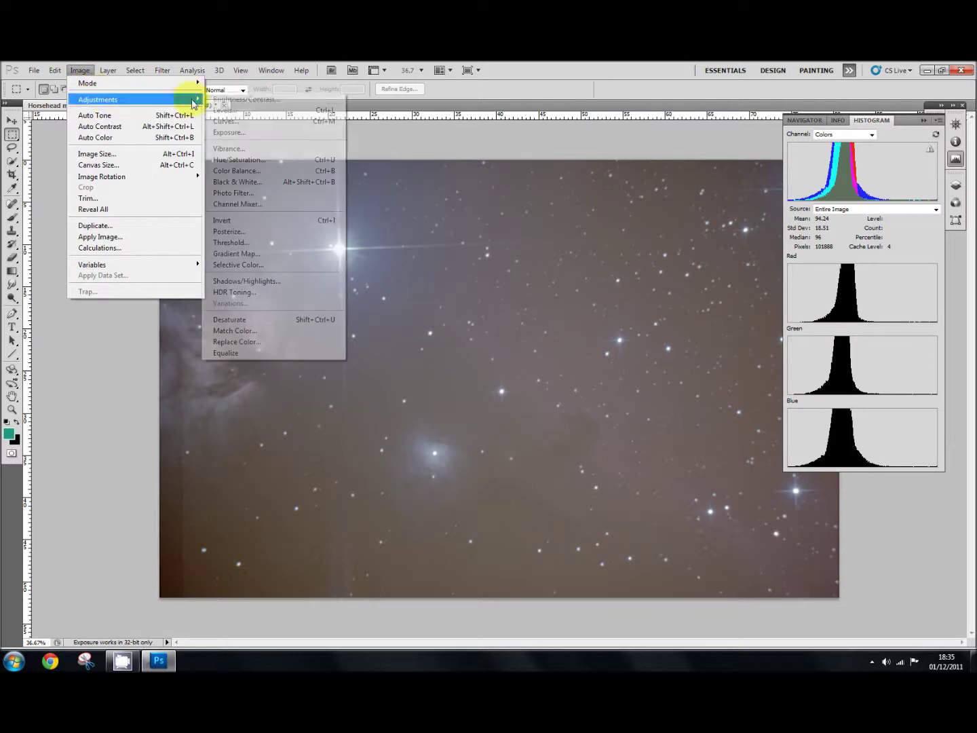
pyautogui.click(237, 127)
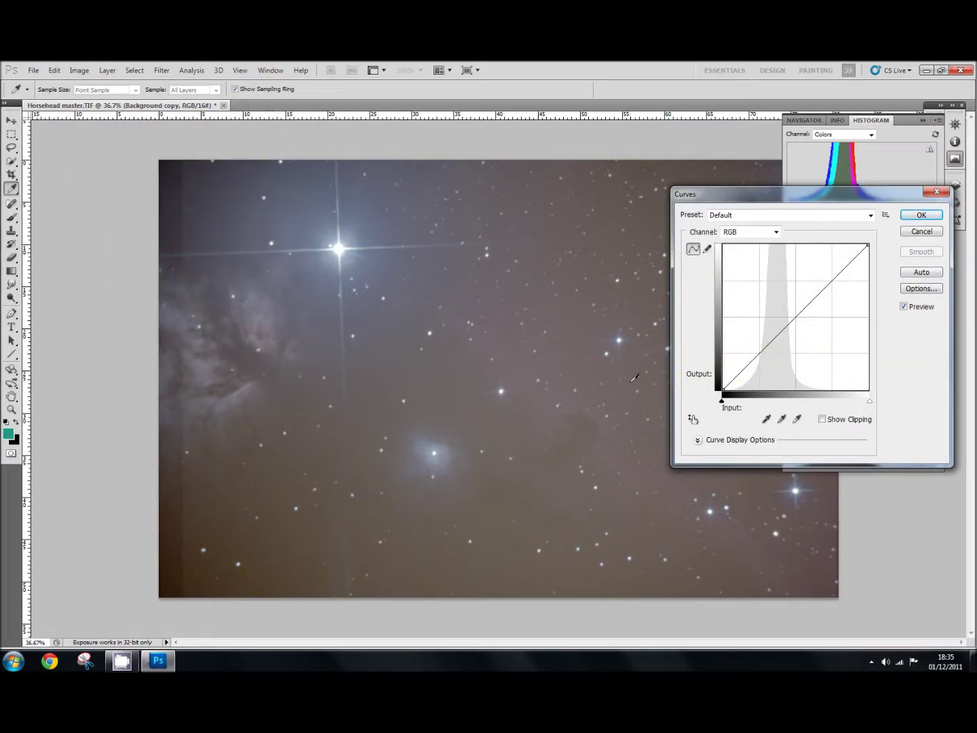
pyautogui.click(693, 421)
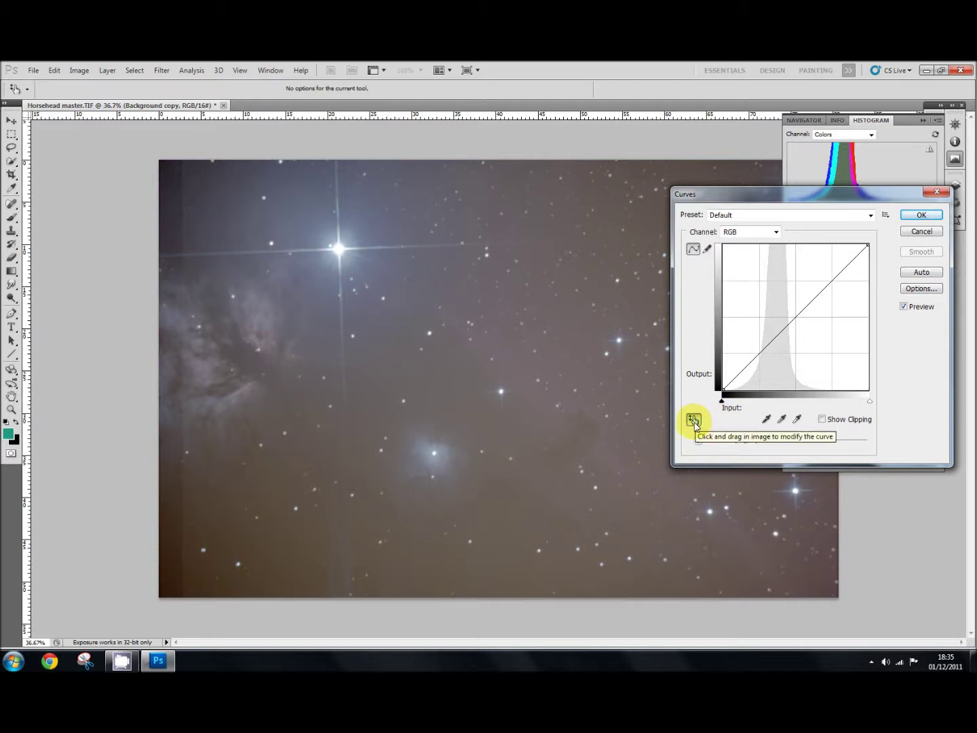
pyautogui.moveTo(329, 258); pyautogui.dragTo(344, 246)
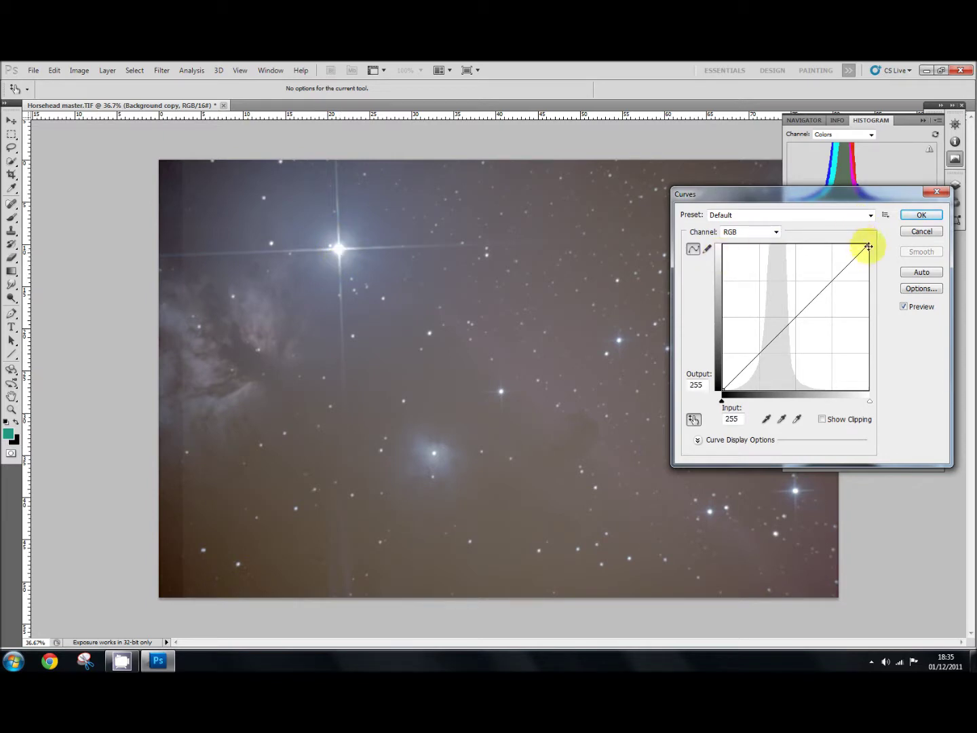
pyautogui.moveTo(381, 262); pyautogui.dragTo(356, 257)
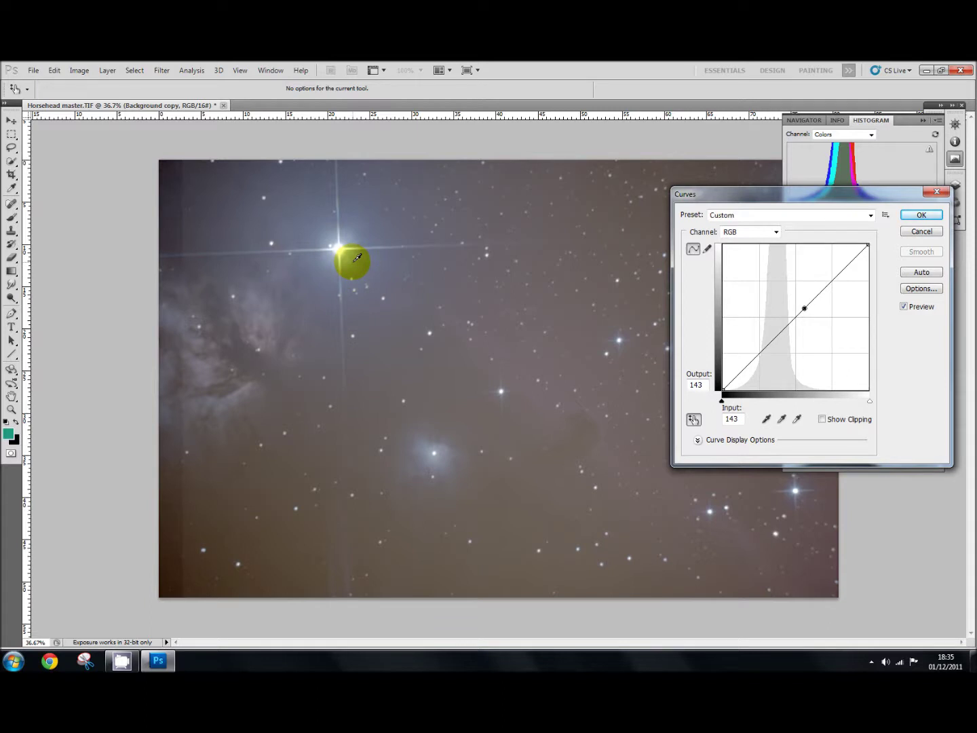
# Shape an S-curve, darkening the sky point (input 76 to output 50) and lifting shadows, then apply
pyautogui.click(804, 311)
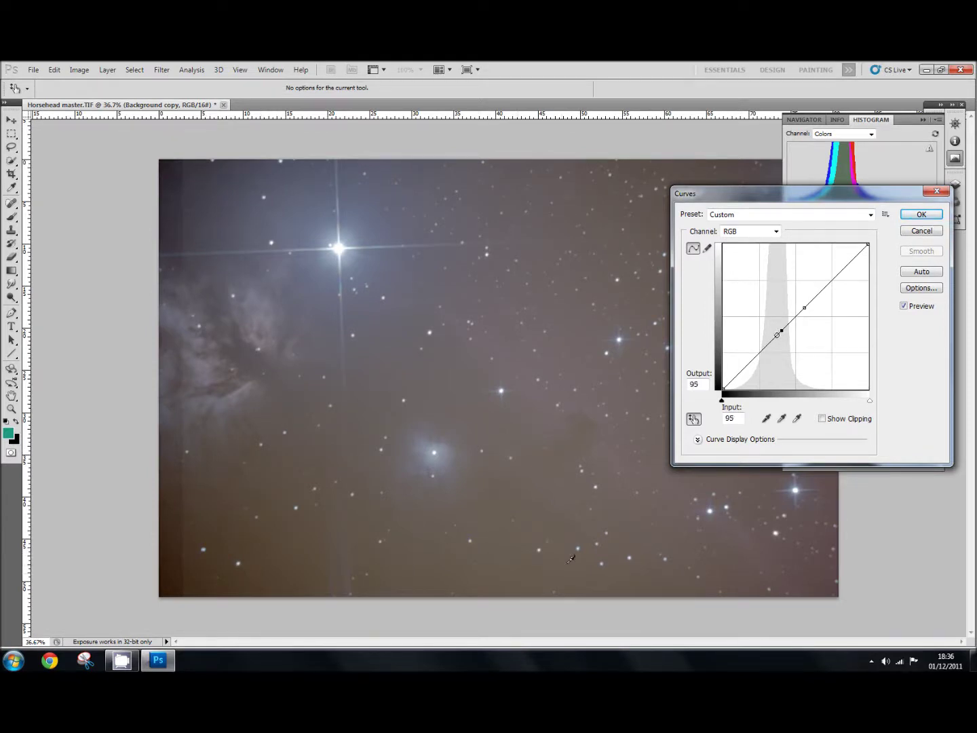
pyautogui.moveTo(436, 454); pyautogui.dragTo(441, 456)
pyautogui.moveTo(779, 333); pyautogui.dragTo(785, 329)
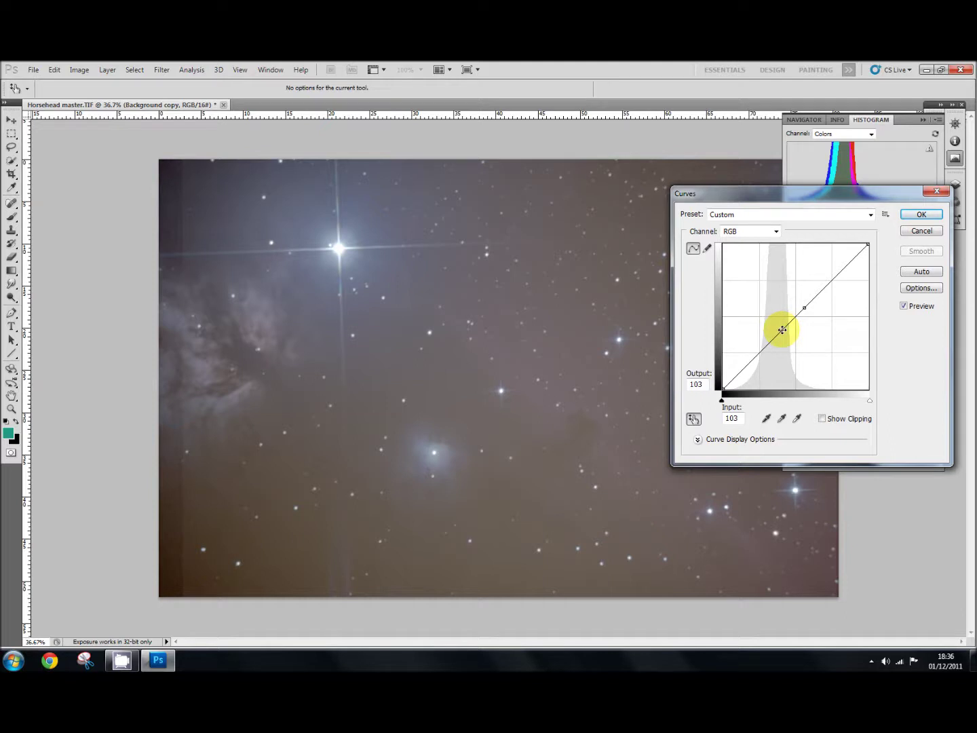
pyautogui.moveTo(783, 329); pyautogui.dragTo(784, 335)
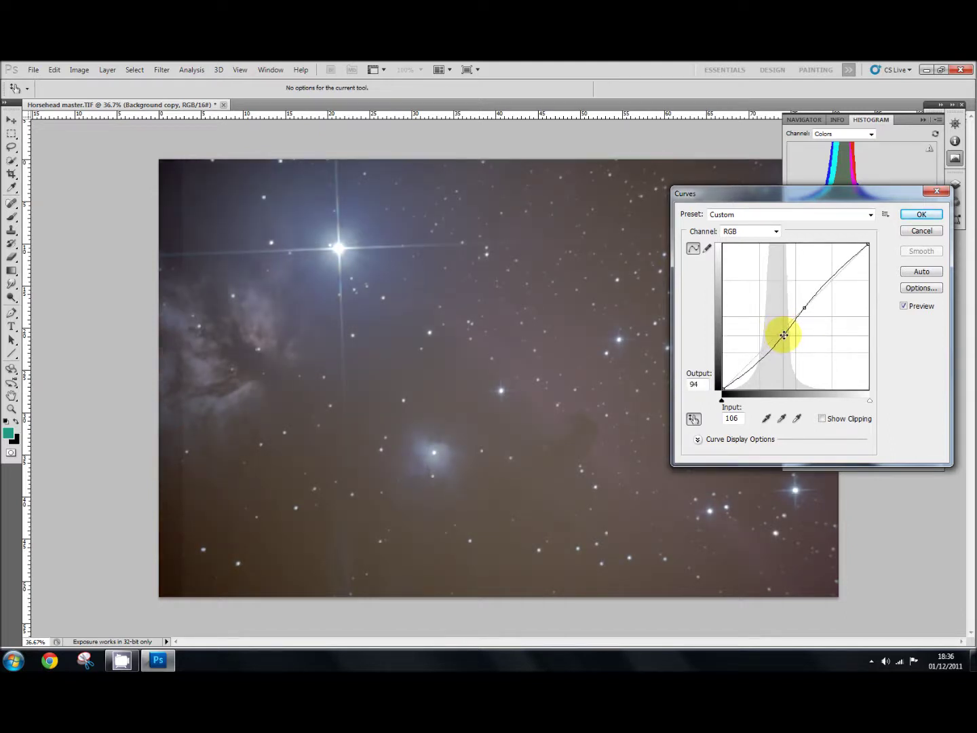
pyautogui.moveTo(784, 335); pyautogui.dragTo(786, 337)
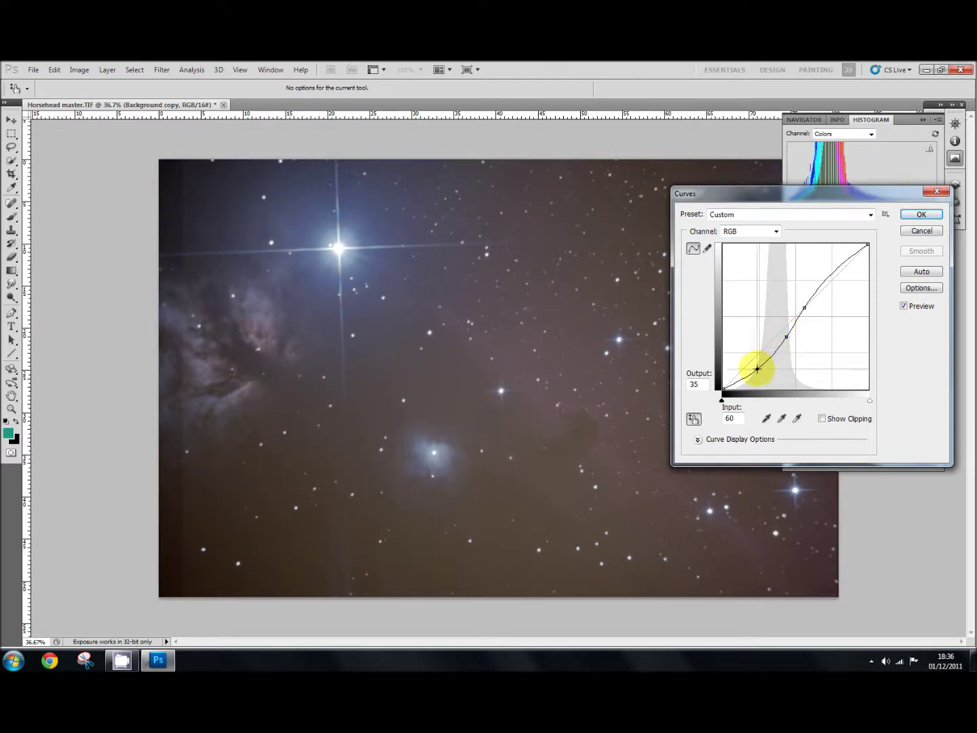
pyautogui.moveTo(754, 370)
pyautogui.mouseDown()
pyautogui.moveTo(758, 352)
pyautogui.moveTo(759, 367)
pyautogui.moveTo(767, 359)
pyautogui.mouseUp()
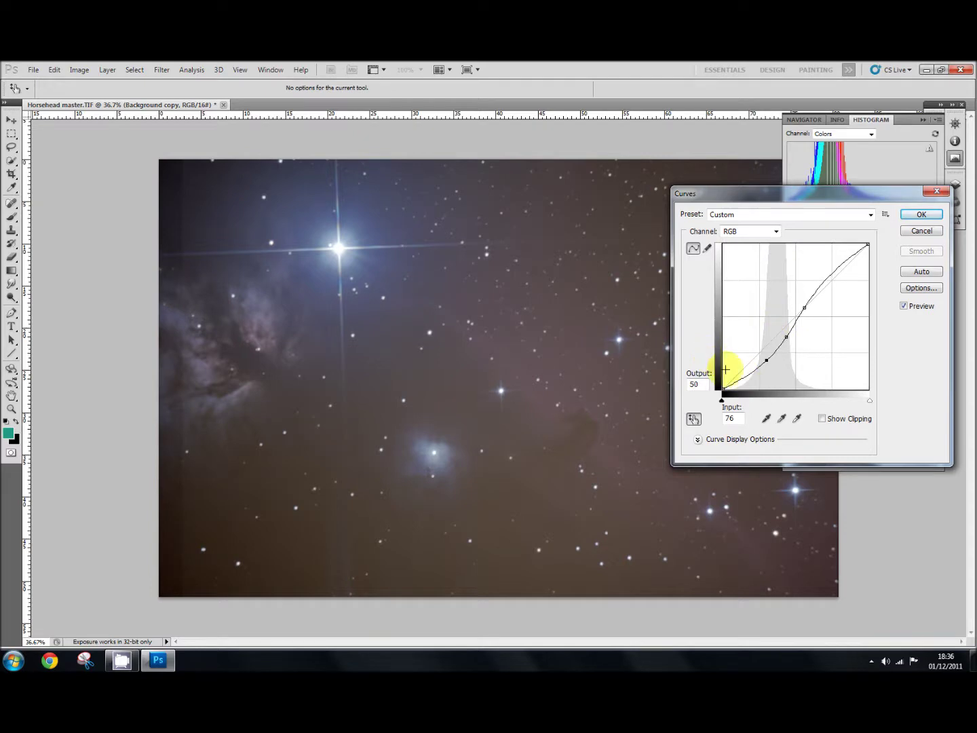
pyautogui.click(923, 214)
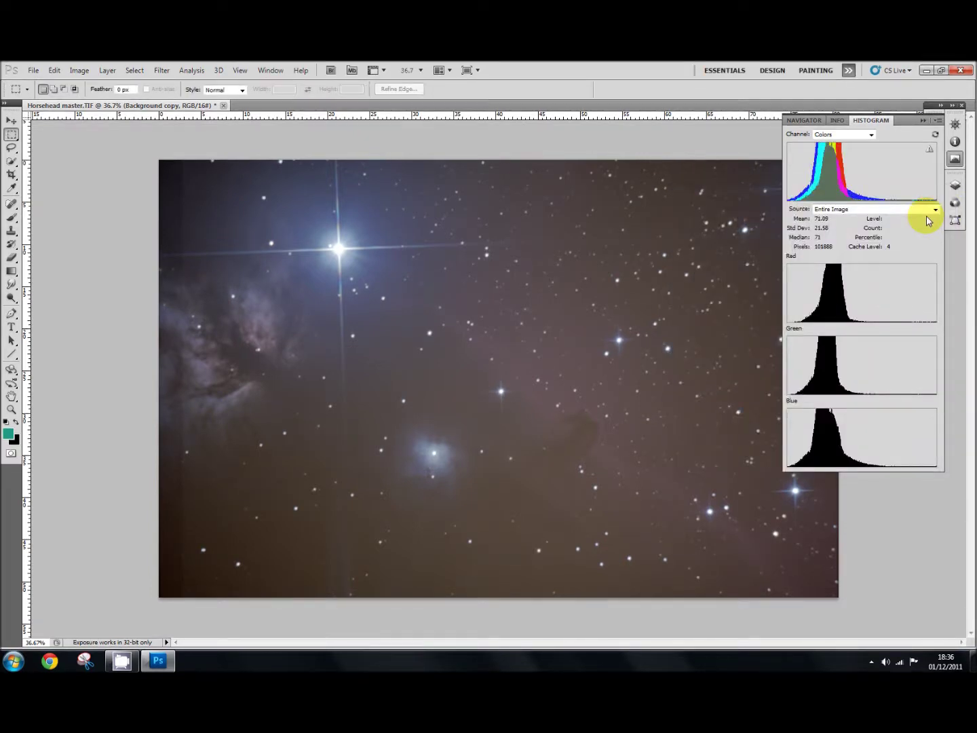
# Reopen Curves and anchor curve points at the sky background and nebula brightness by sampling the image
pyautogui.moveTo(835, 294)
pyautogui.click(80, 70)
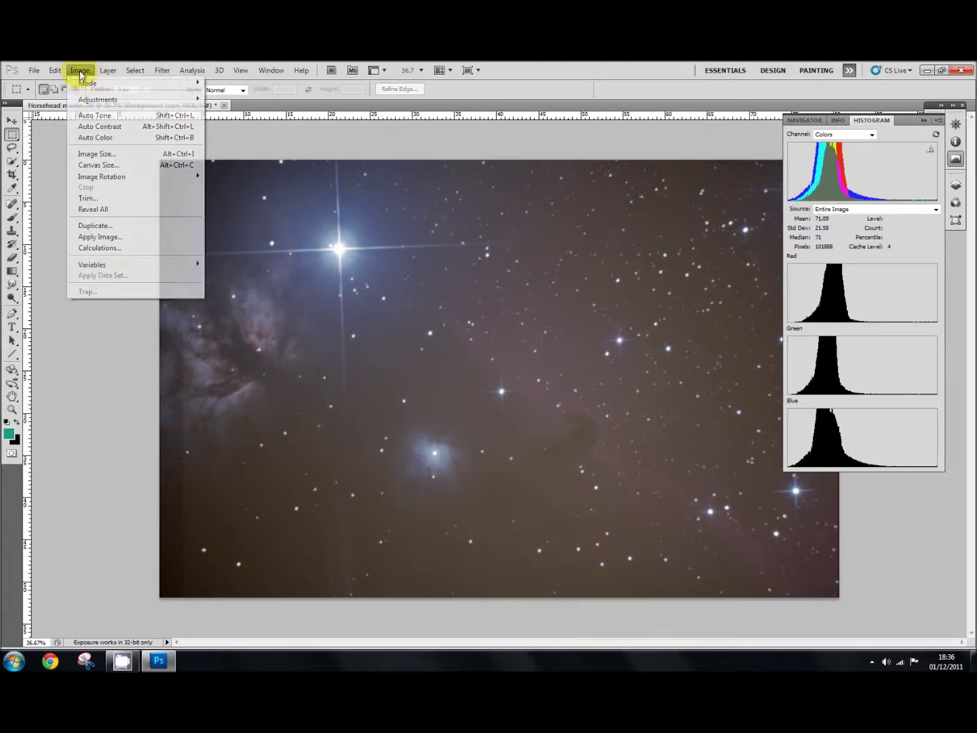
pyautogui.moveTo(94, 100)
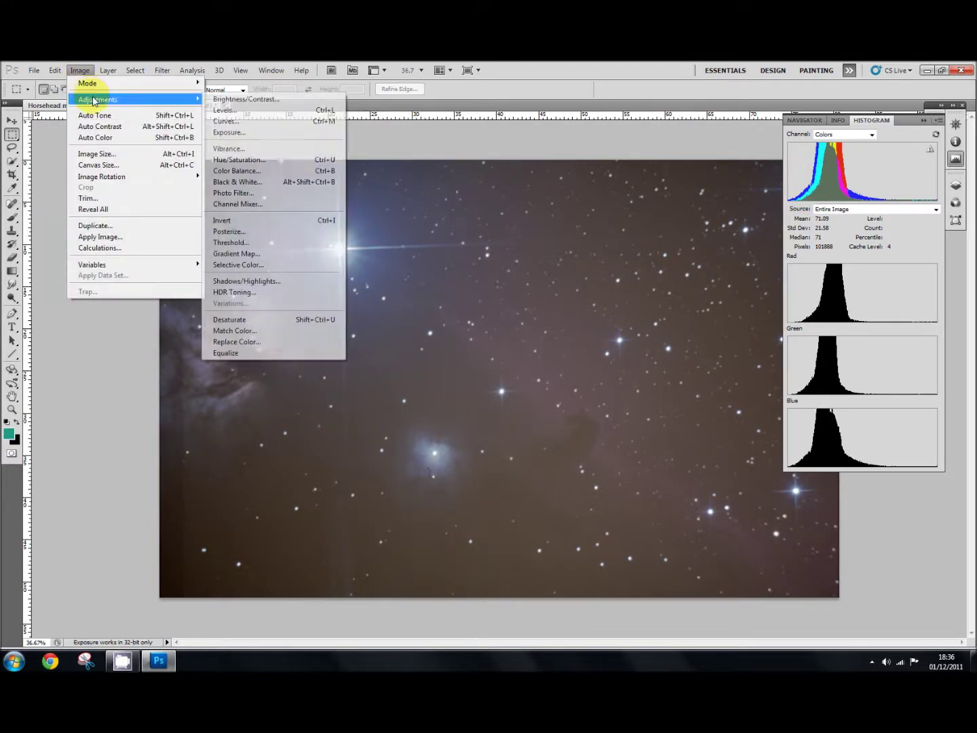
pyautogui.click(230, 125)
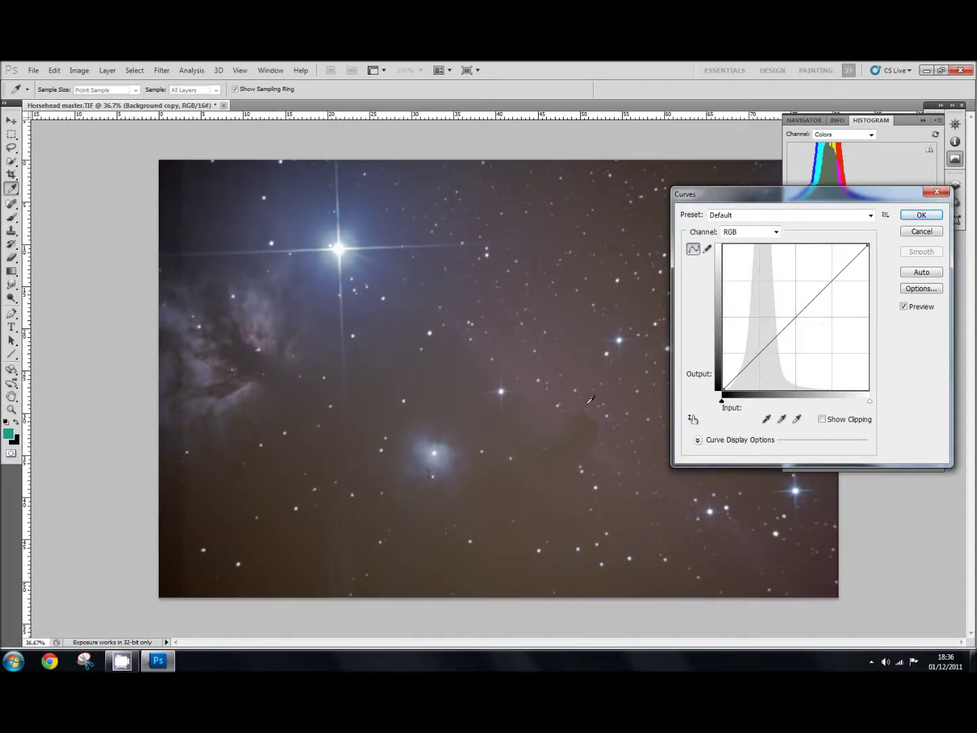
pyautogui.click(692, 420)
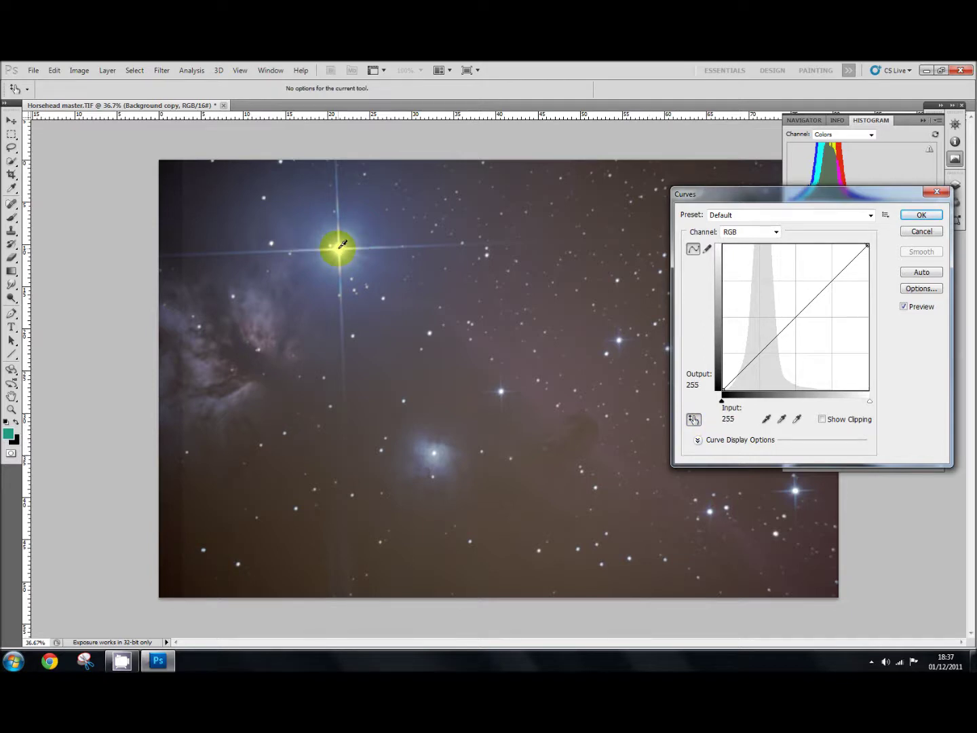
pyautogui.click(386, 271)
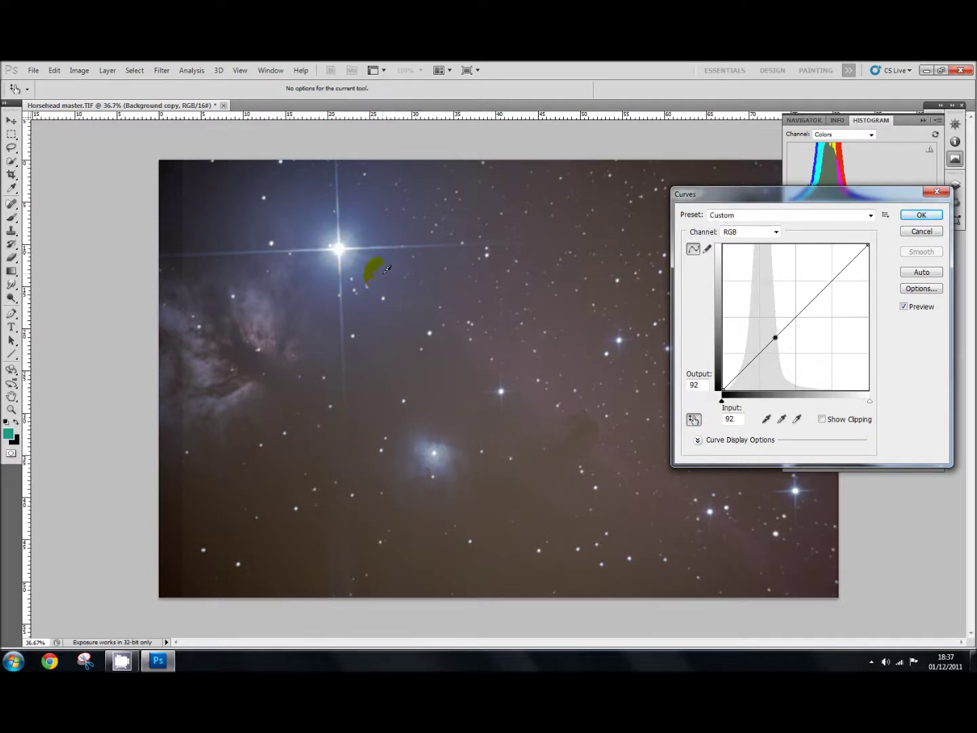
pyautogui.click(262, 310)
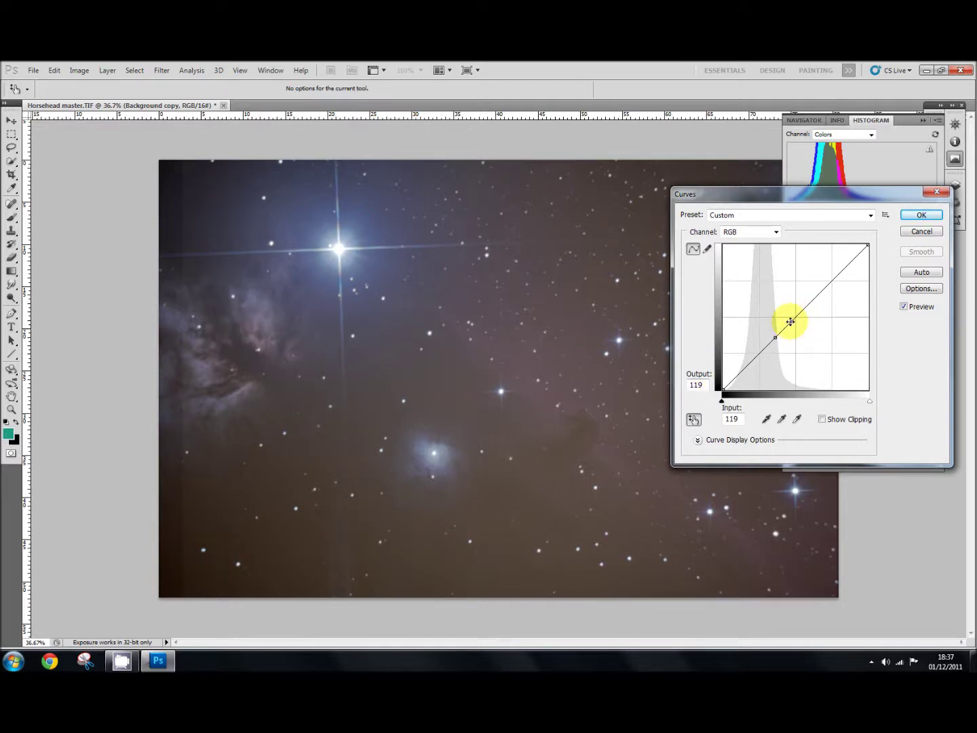
# Steepen the midtones, tame the upper point, drop shadows (input 63 to 35), and apply
pyautogui.moveTo(791, 321); pyautogui.dragTo(785, 321)
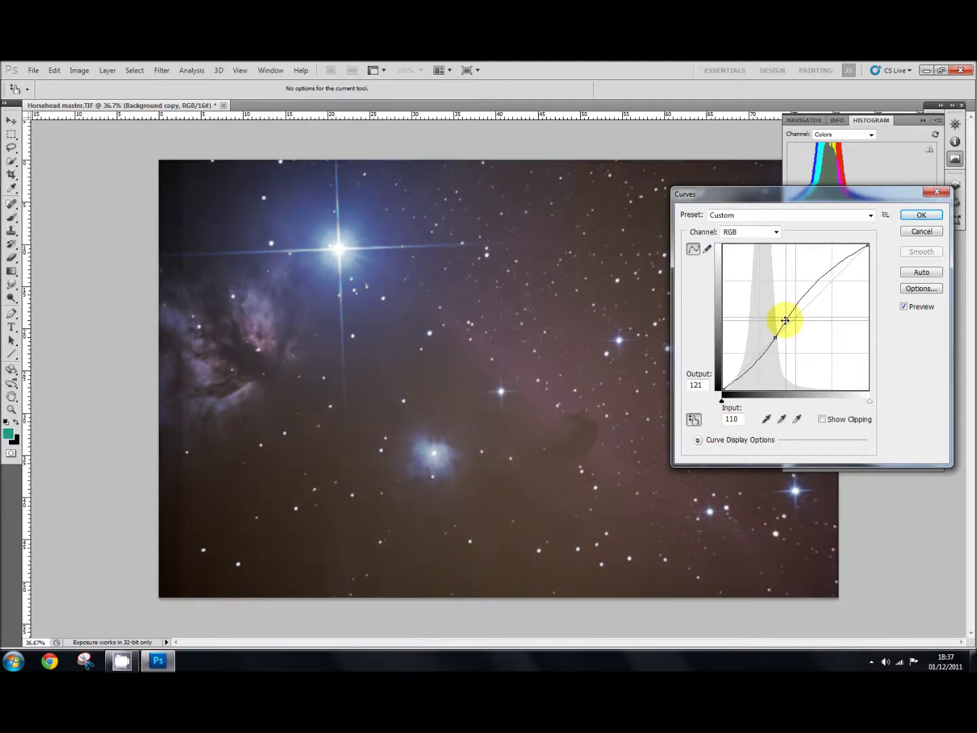
pyautogui.moveTo(812, 278); pyautogui.dragTo(815, 295)
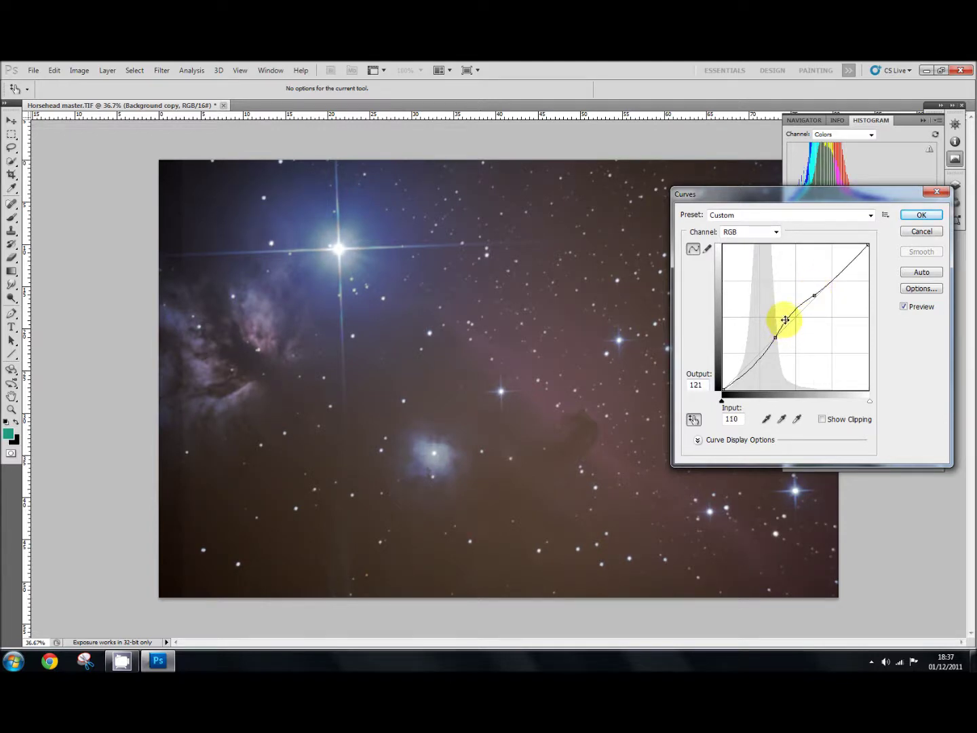
pyautogui.moveTo(785, 319); pyautogui.dragTo(786, 315)
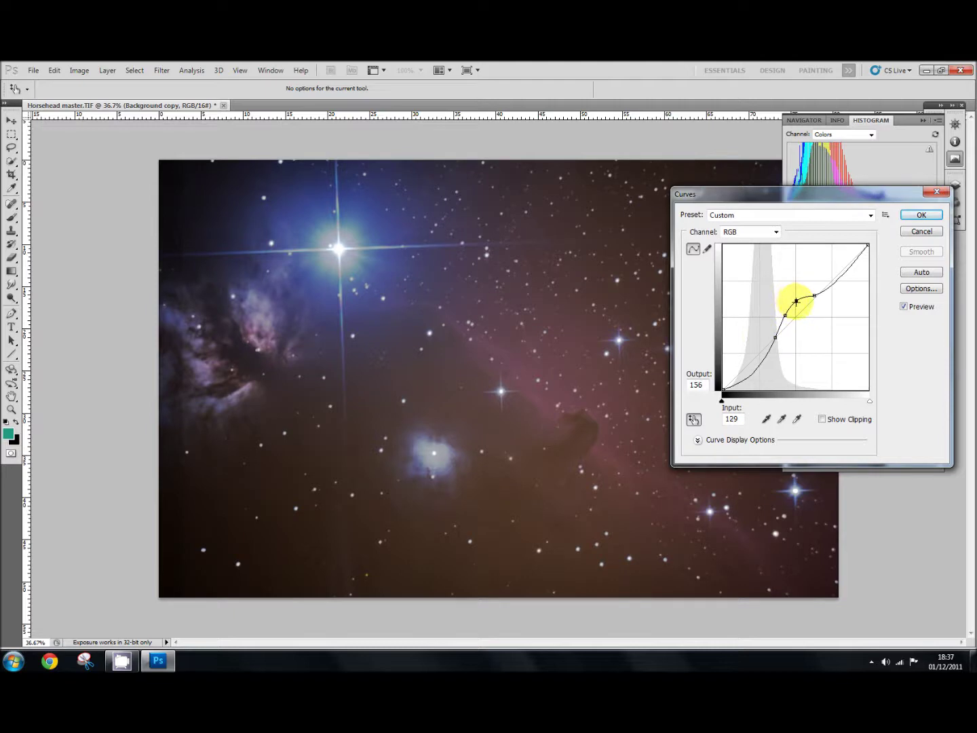
pyautogui.moveTo(796, 302); pyautogui.dragTo(798, 303)
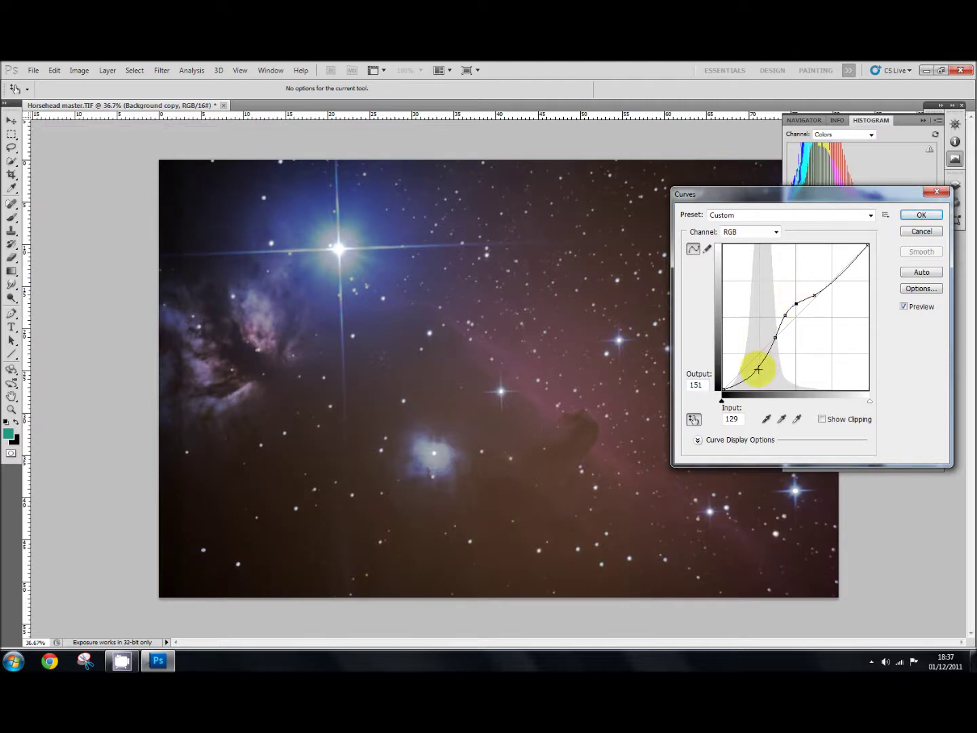
pyautogui.moveTo(757, 369); pyautogui.dragTo(758, 369)
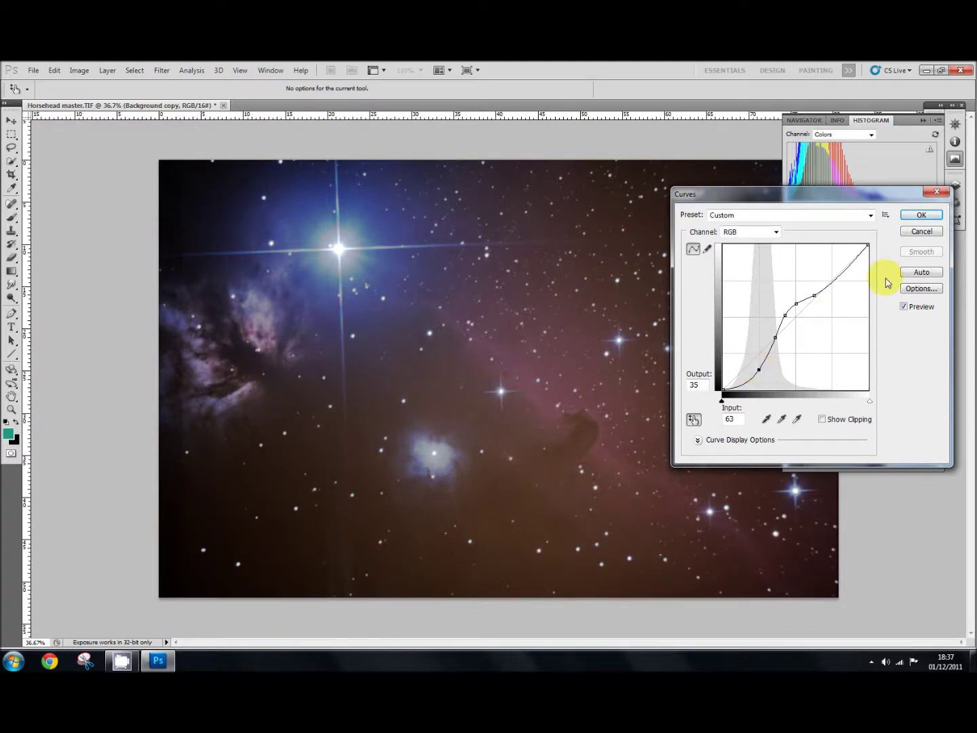
pyautogui.click(914, 217)
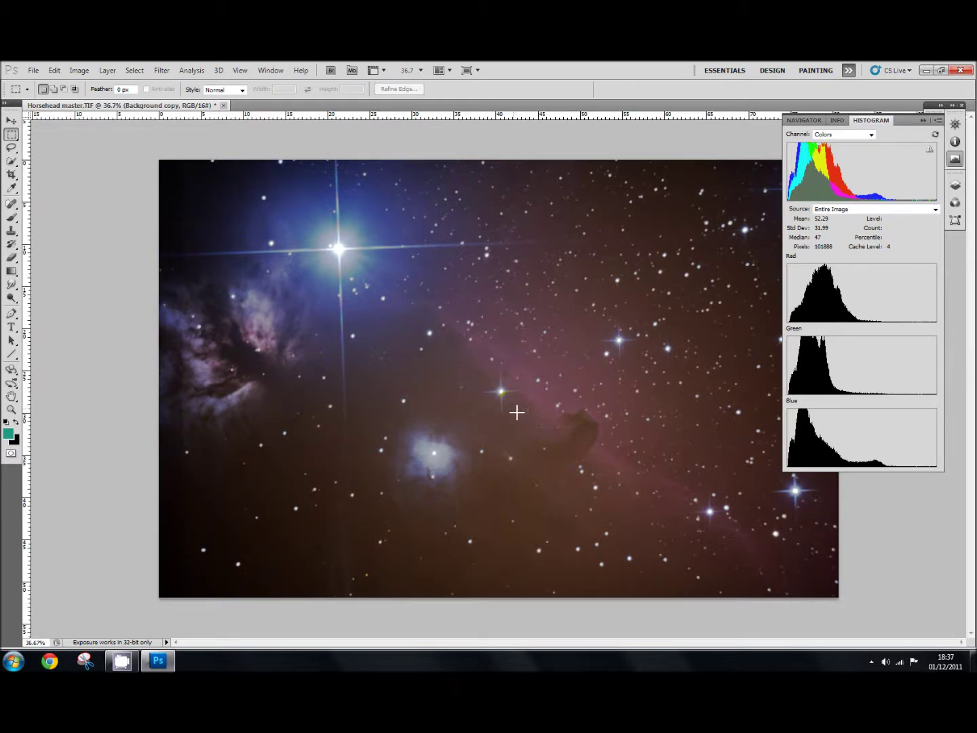
# Zoom the nebula image to 44.4% and scroll it right in the window
pyautogui.scroll(2, 517, 412)
pyautogui.scroll(-1, 517, 413)
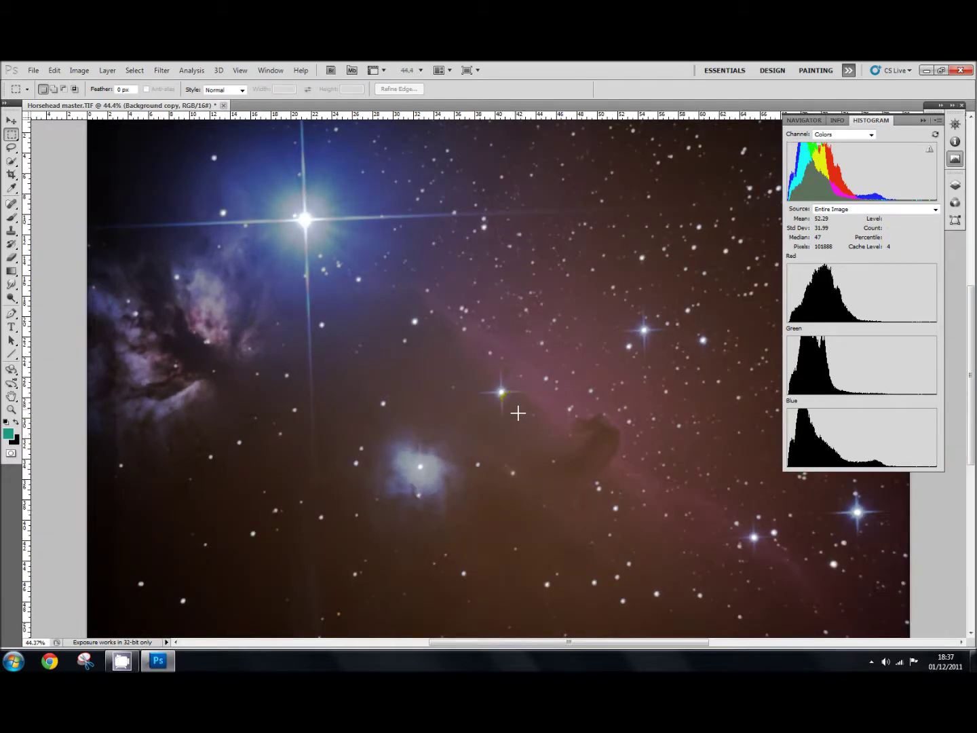
pyautogui.click(960, 642)
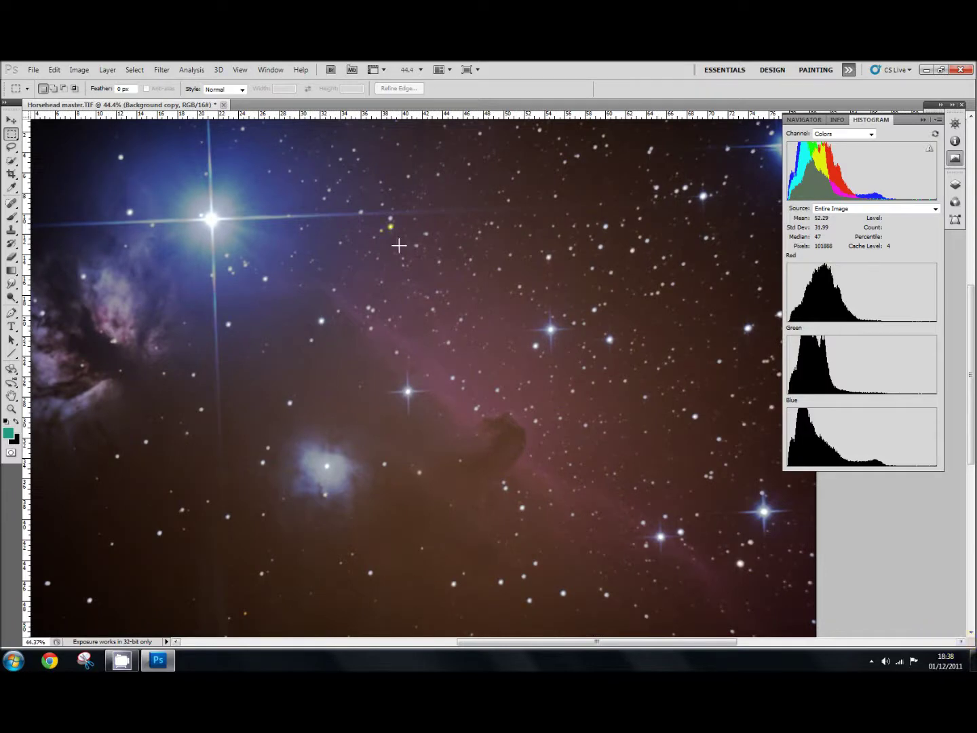
# Collapse the Histogram panel group and show the Layers panel in its place
pyautogui.click(940, 116)
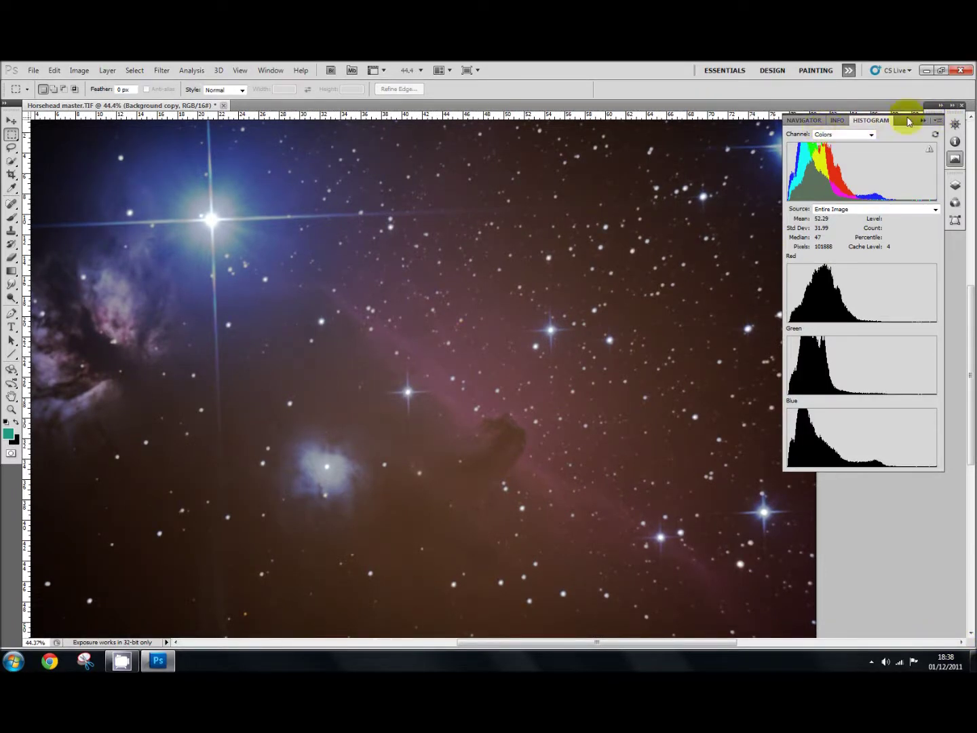
pyautogui.click(923, 120)
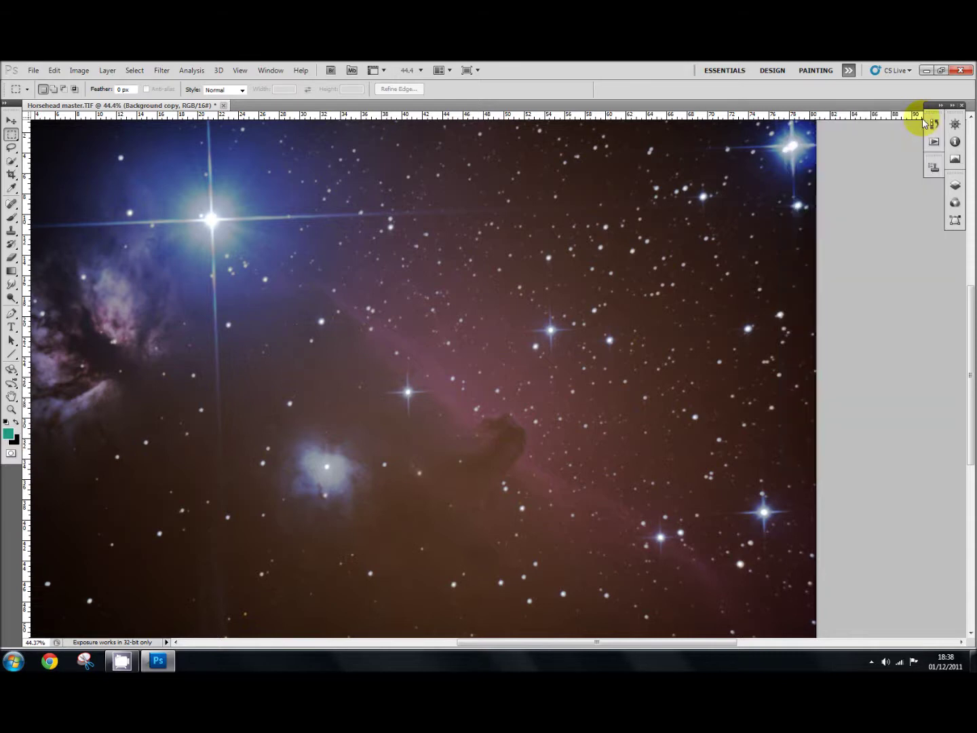
pyautogui.click(956, 186)
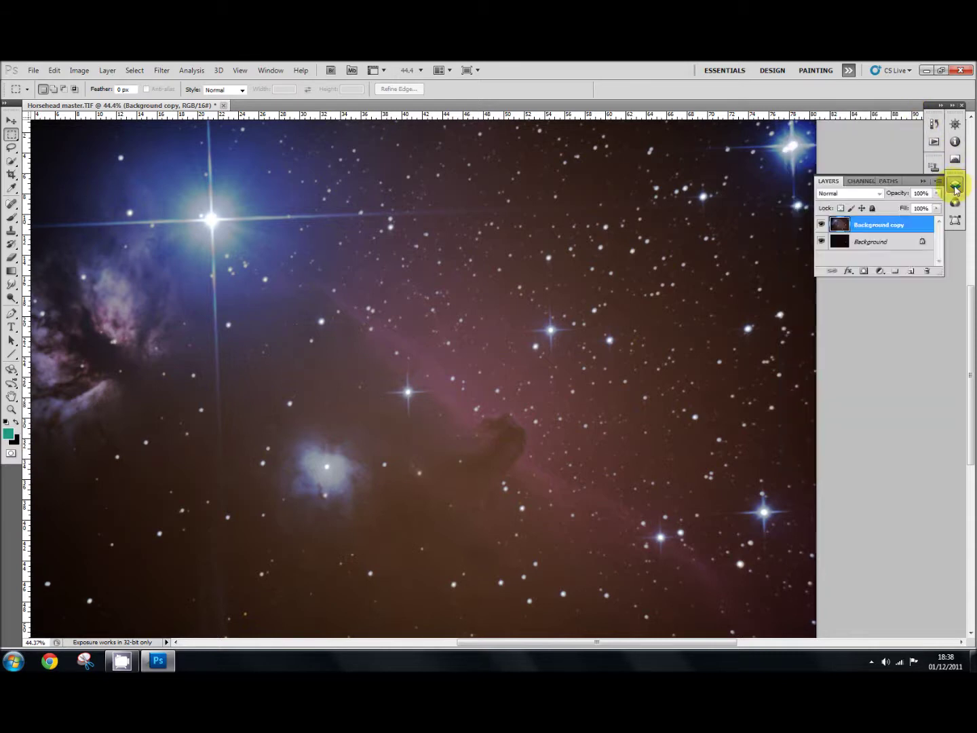
pyautogui.click(821, 226)
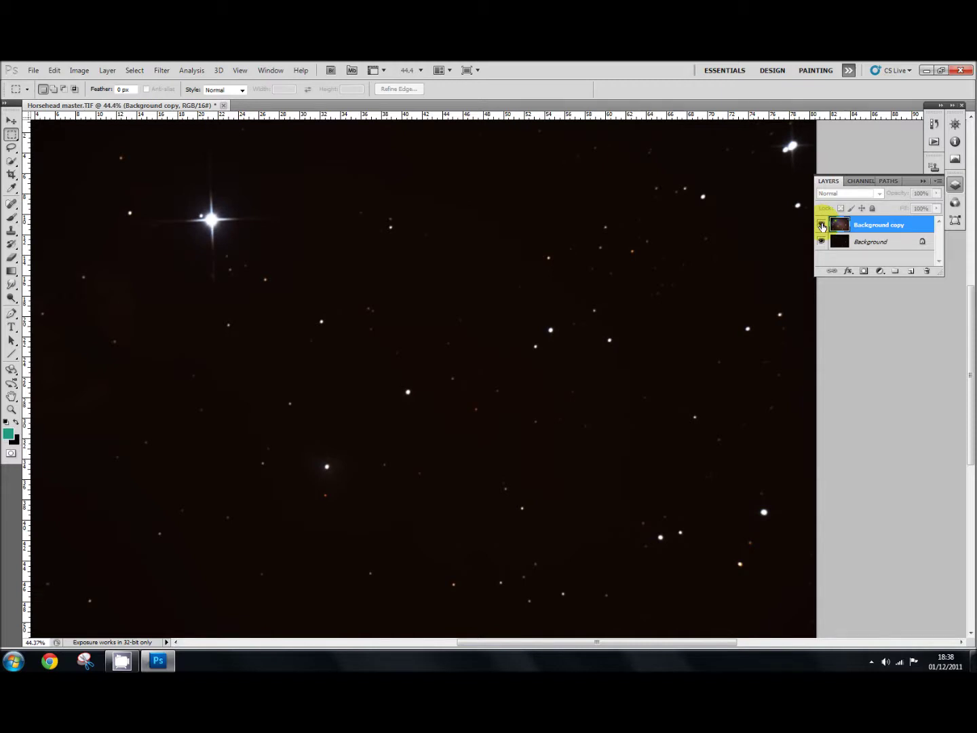
pyautogui.click(822, 225)
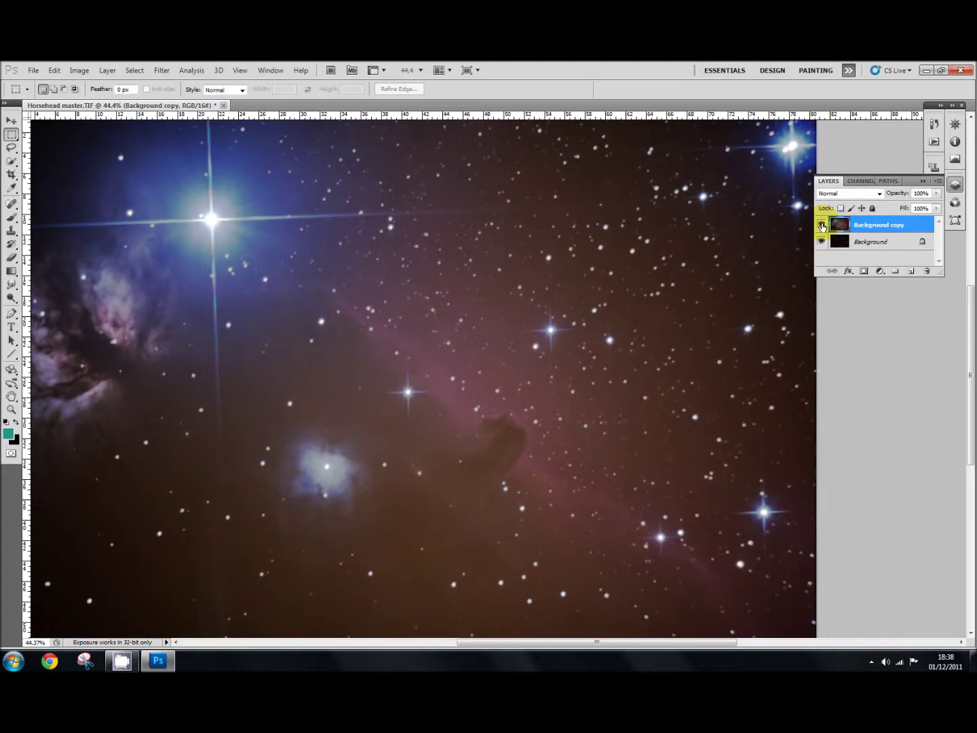